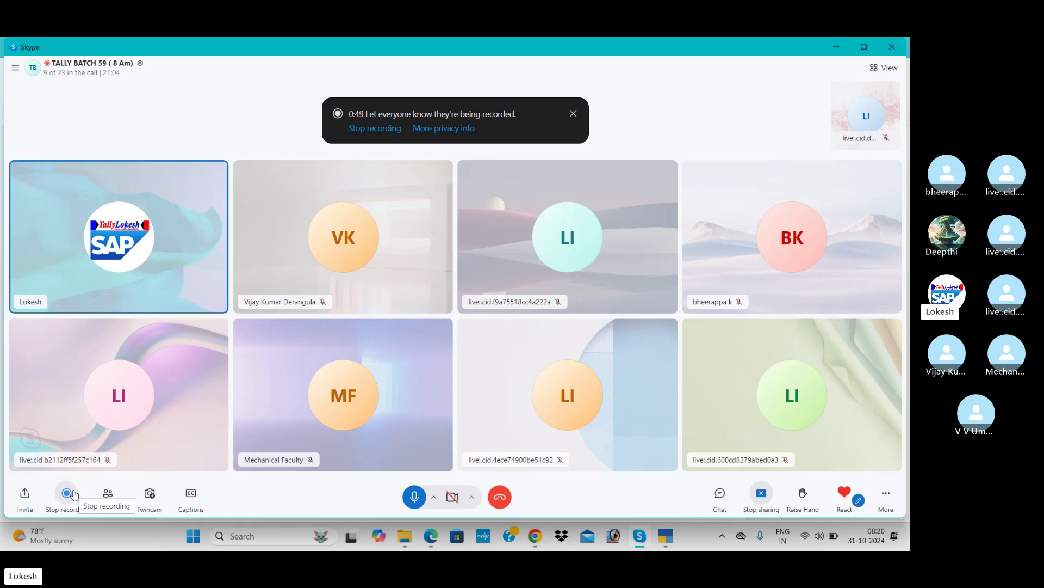
# Step: Minimize all open windows so that the desktop is showing
pyautogui.click(666, 536)
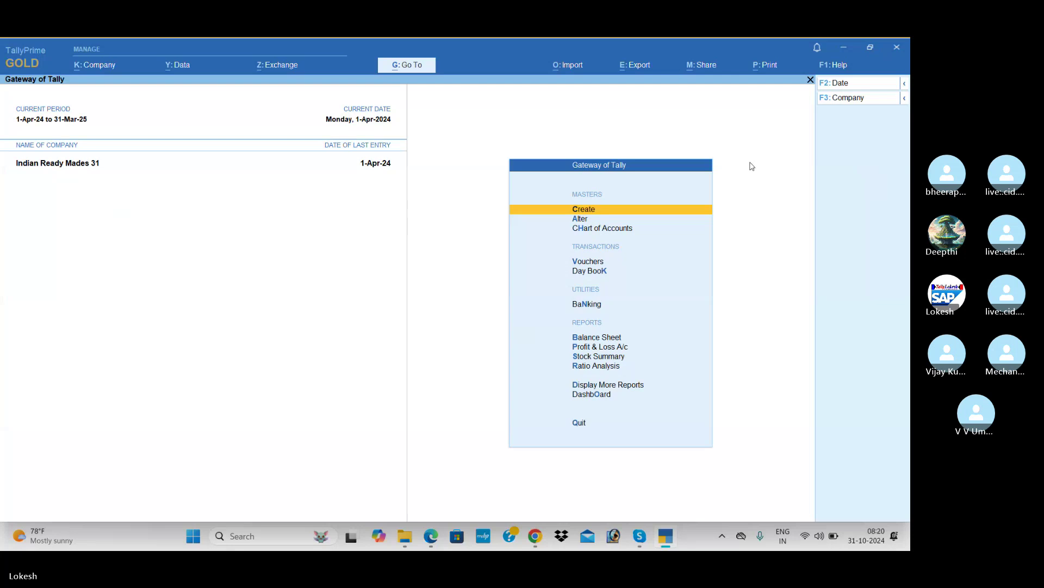
pyautogui.click(847, 47)
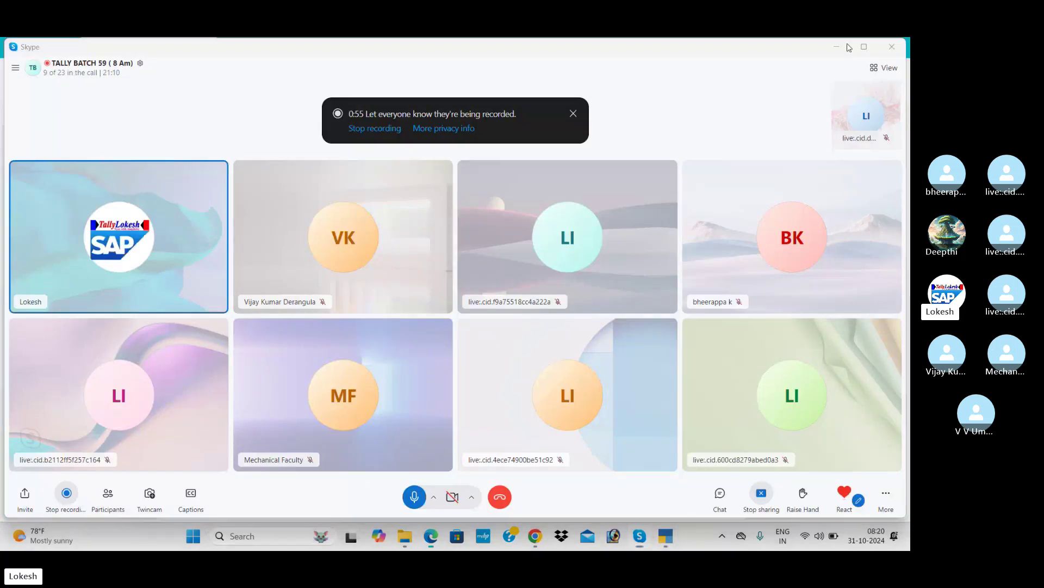
pyautogui.click(848, 47)
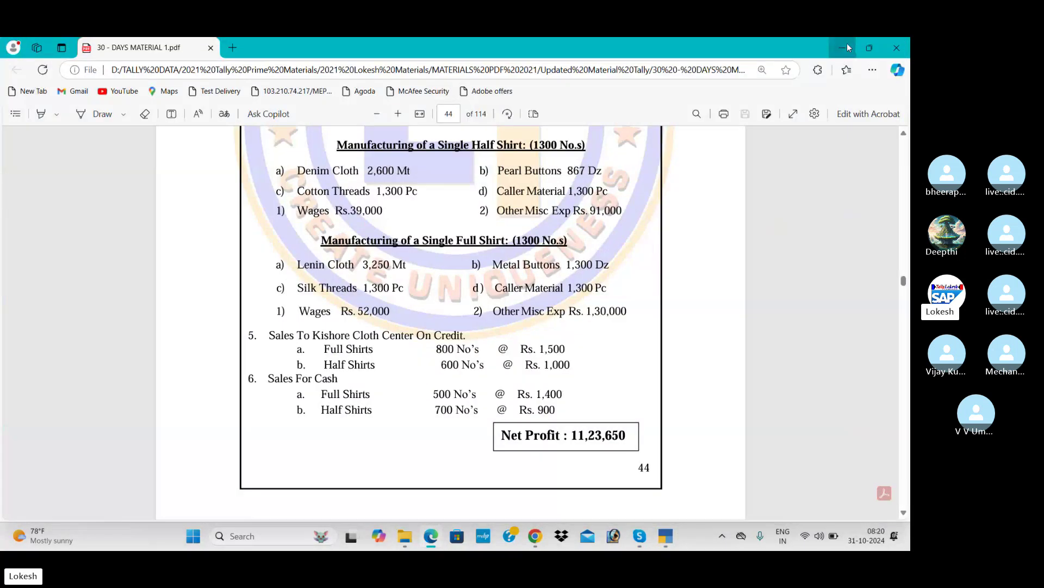
pyautogui.click(847, 47)
pyautogui.click(848, 47)
pyautogui.click(892, 48)
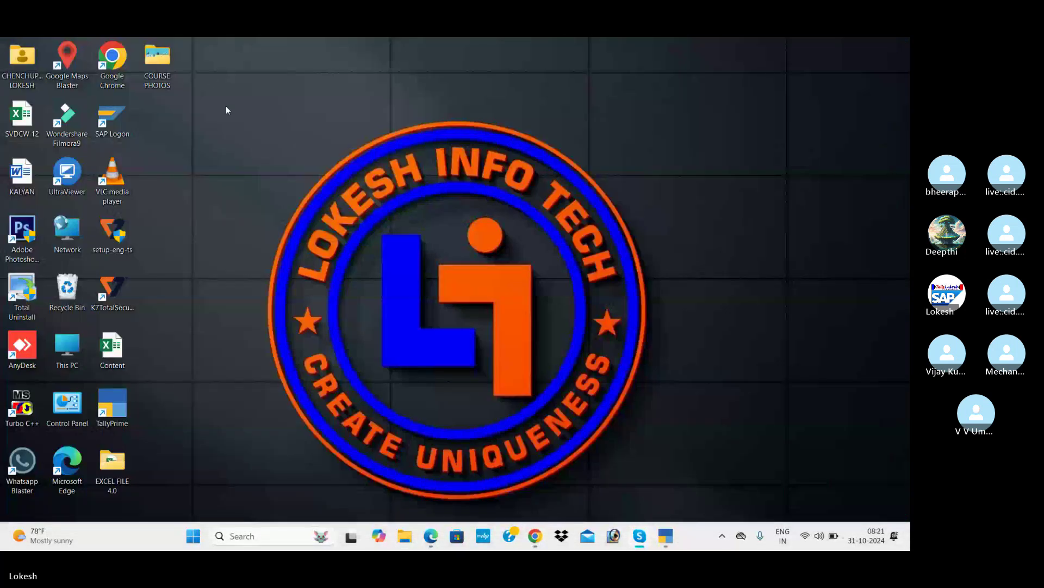
# Step: Create a new folder named DATA BACK UP on the desktop
pyautogui.rightClick(226, 110)
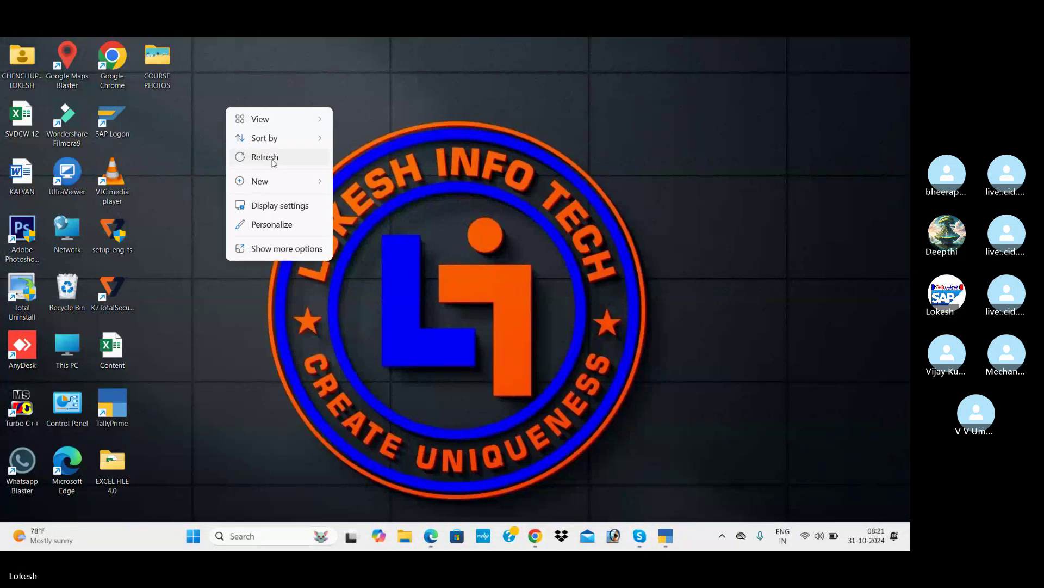
pyautogui.moveTo(290, 185)
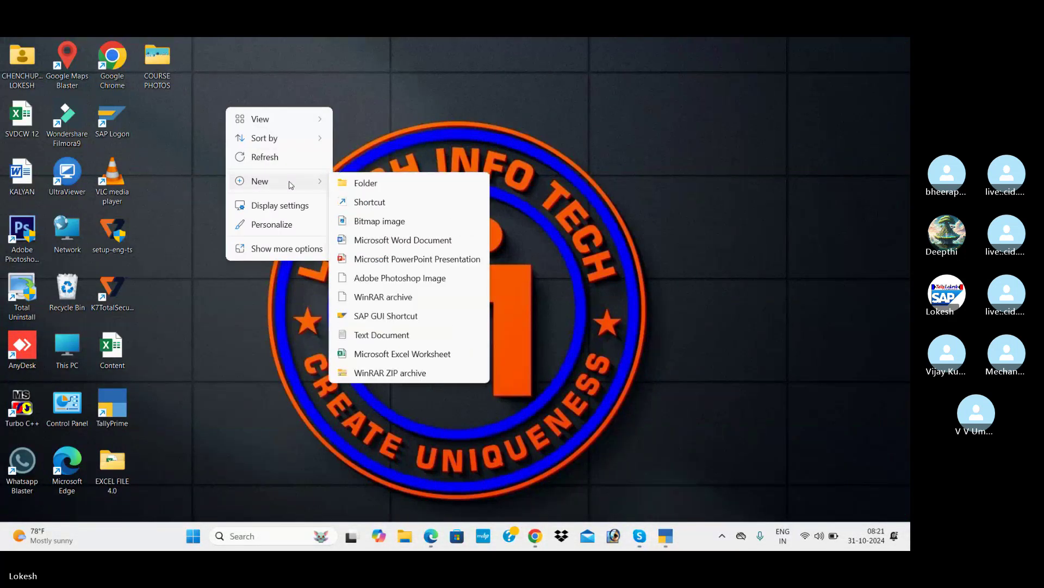
pyautogui.click(373, 188)
pyautogui.write('DAT')
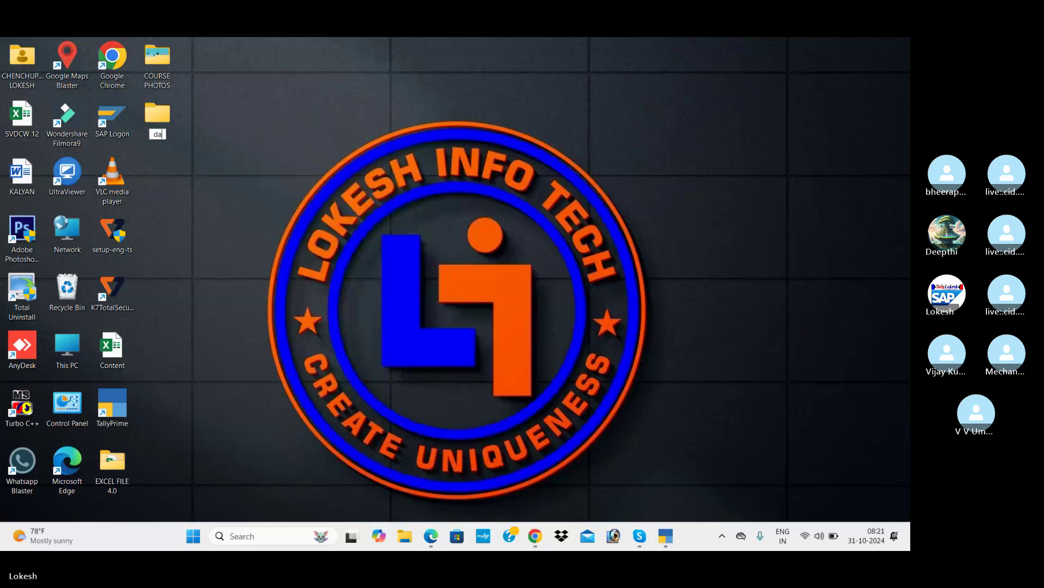
pyautogui.write('A A')
pyautogui.press('BackSpace')
pyautogui.write('BACK UP')
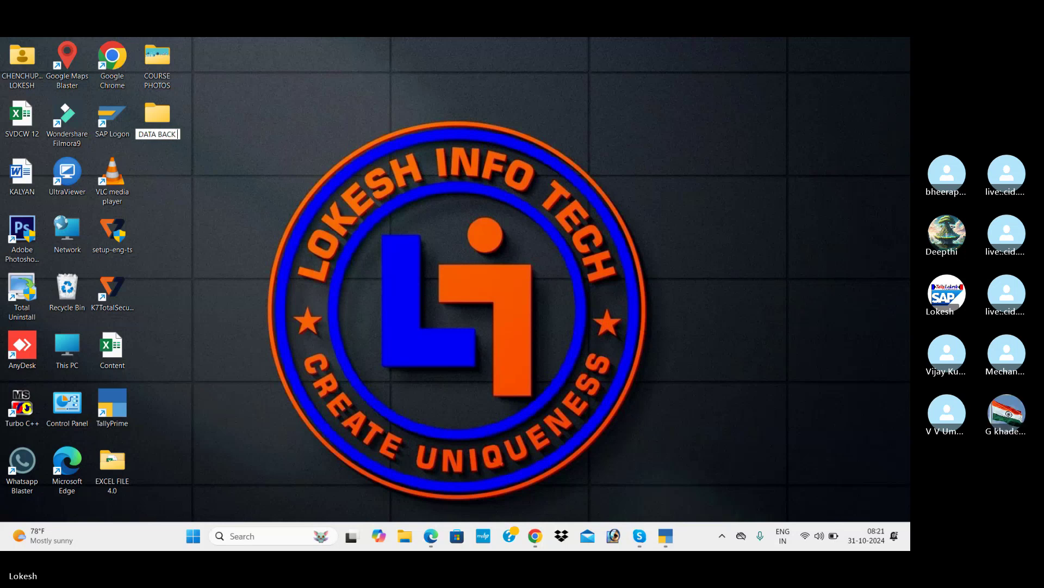
pyautogui.press('Return')
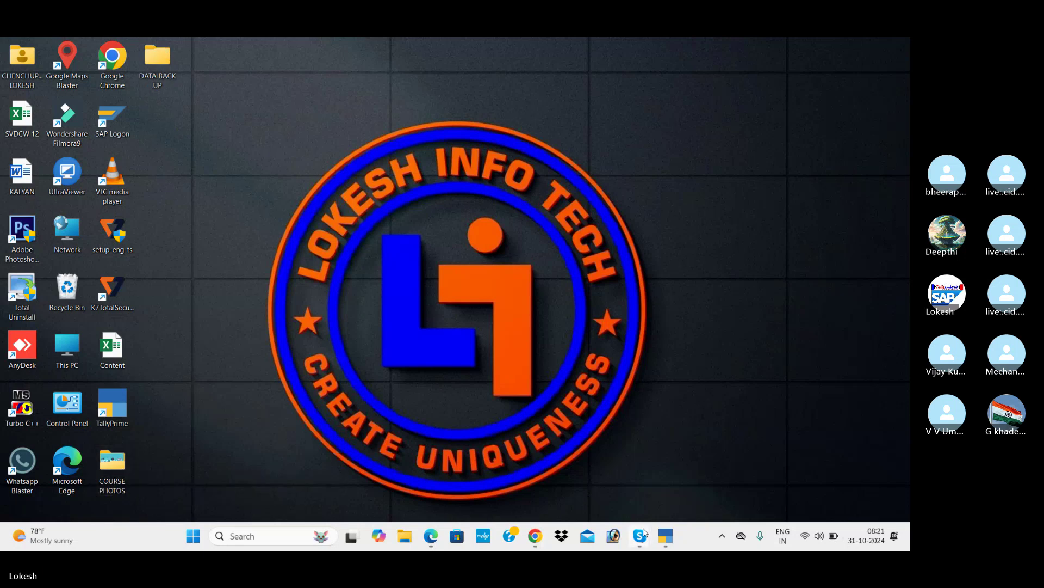
# Step: Switch to TallyPrime and shut the company Indian Ready Mades 31
pyautogui.click(665, 537)
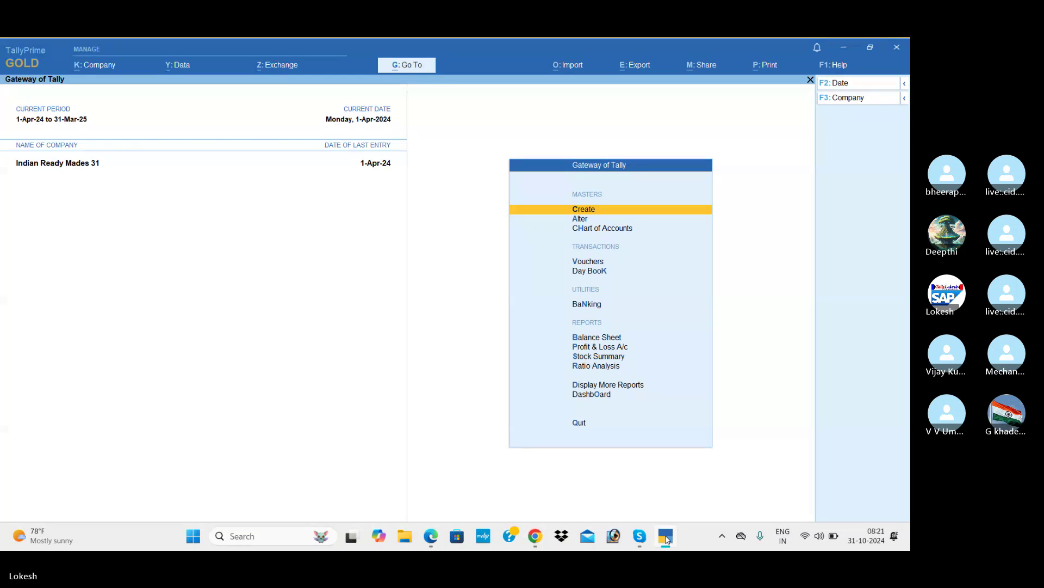
pyautogui.click(853, 100)
pyautogui.press('Up')
pyautogui.press('Return')
pyautogui.press('Return')
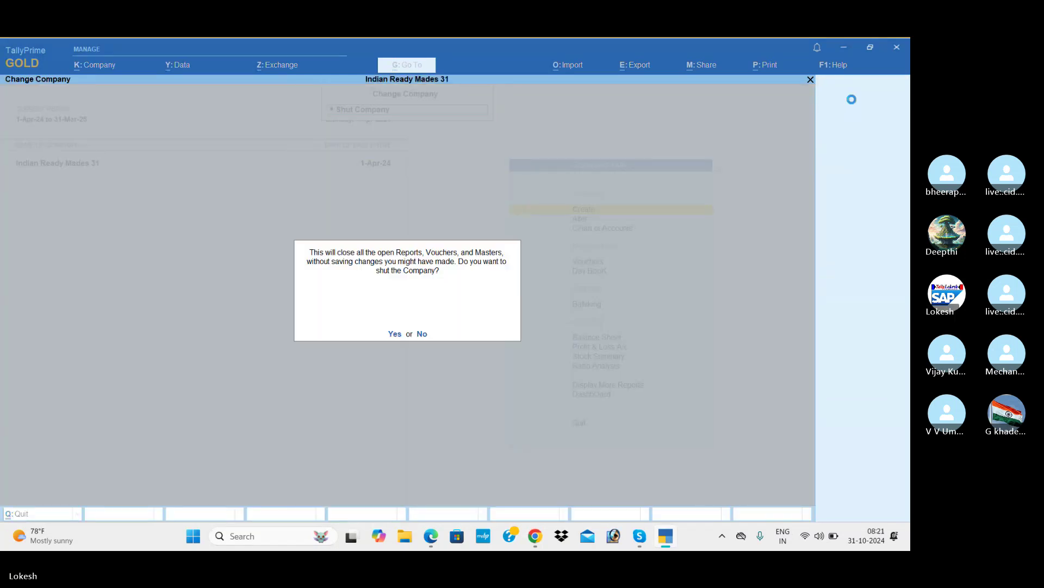
pyautogui.press('y')
# Step: Open the company BRS 27 from the list of companies
pyautogui.press('Down')
pyautogui.press('Down')
pyautogui.press('Down')
pyautogui.press('Down')
pyautogui.press('Down')
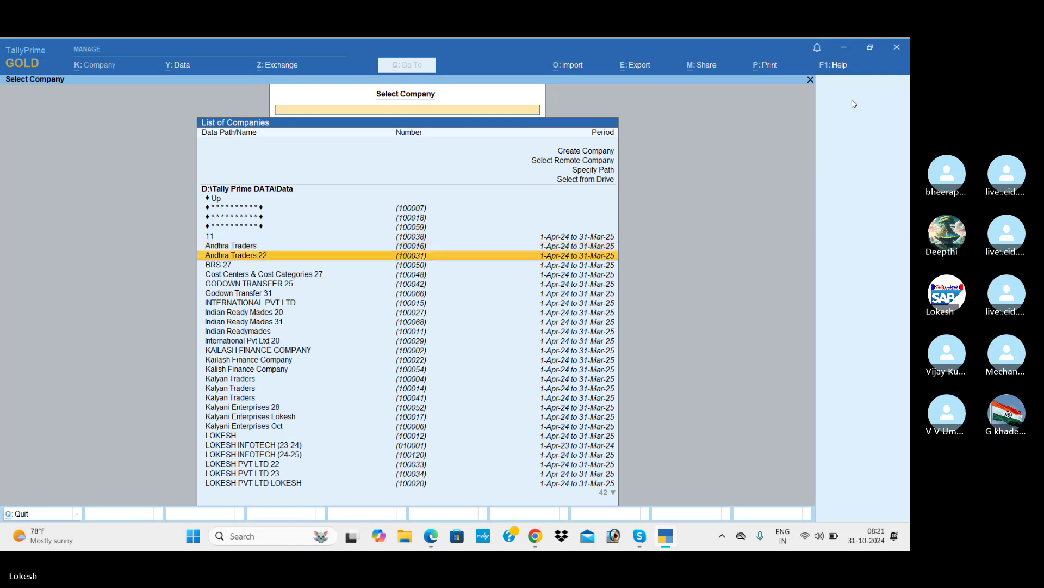
pyautogui.press('Down')
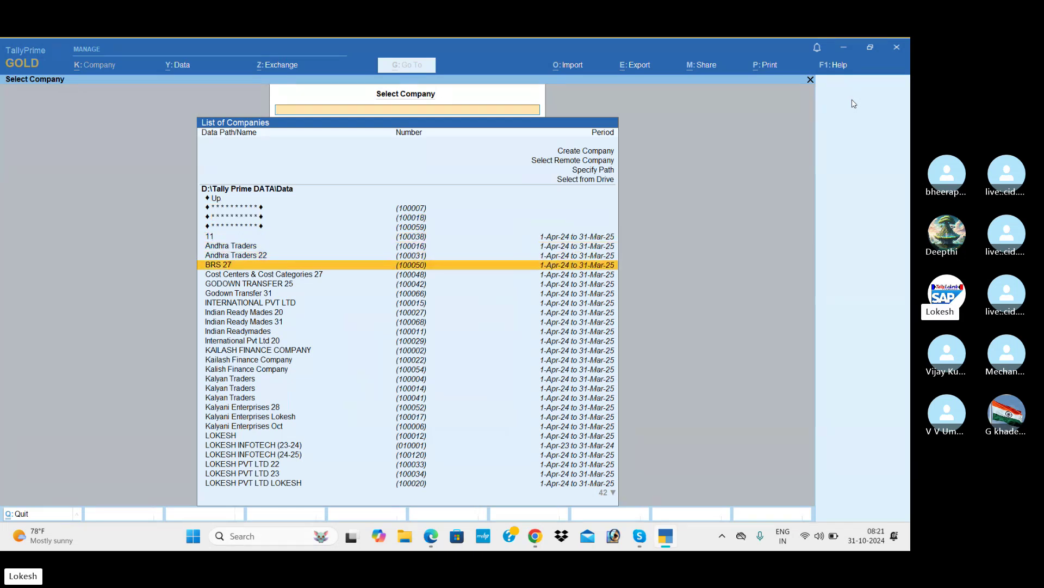
pyautogui.press('Down')
pyautogui.press('Down')
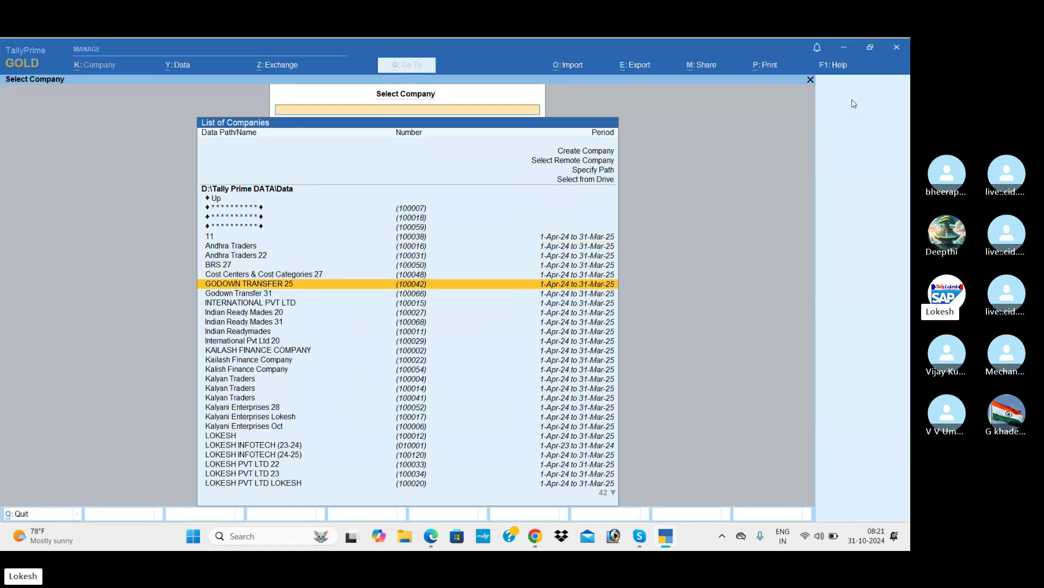
pyautogui.press('Up')
pyautogui.press('Up')
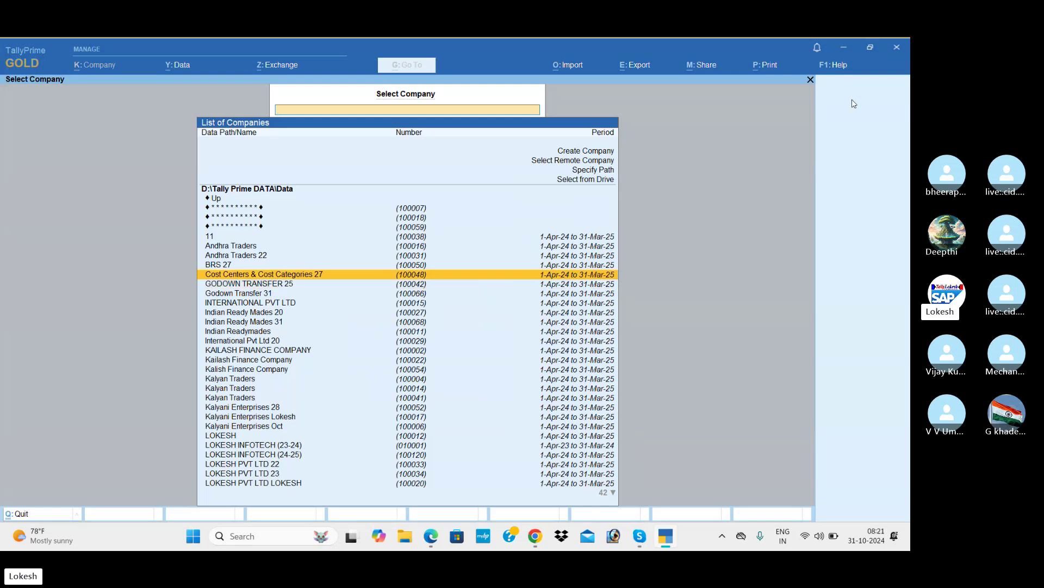
pyautogui.press('Down')
pyautogui.press('Up')
pyautogui.press('Down')
pyautogui.press('Down')
pyautogui.press('Up')
pyautogui.press('Up')
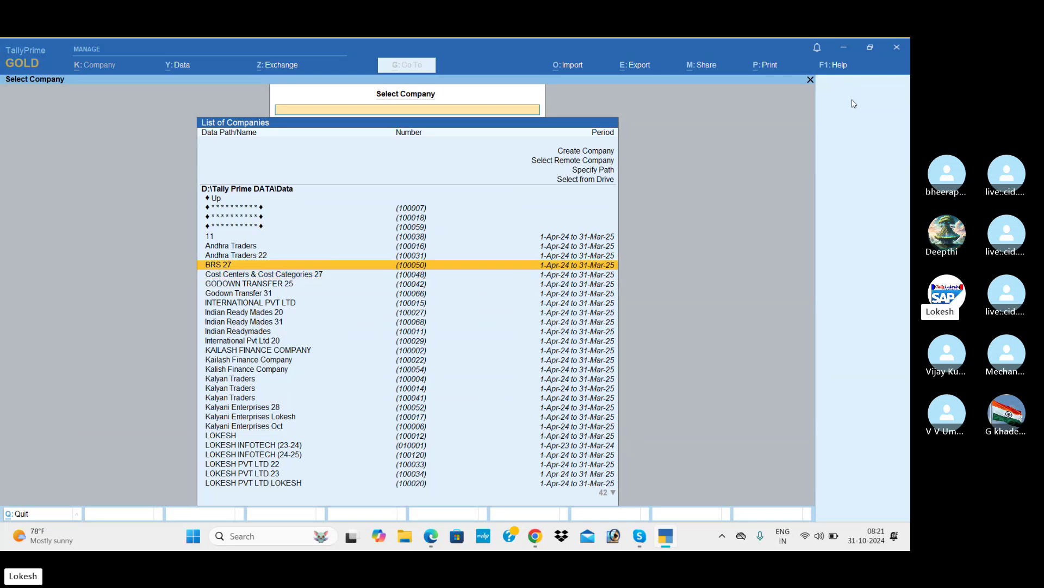
pyautogui.press('Return')
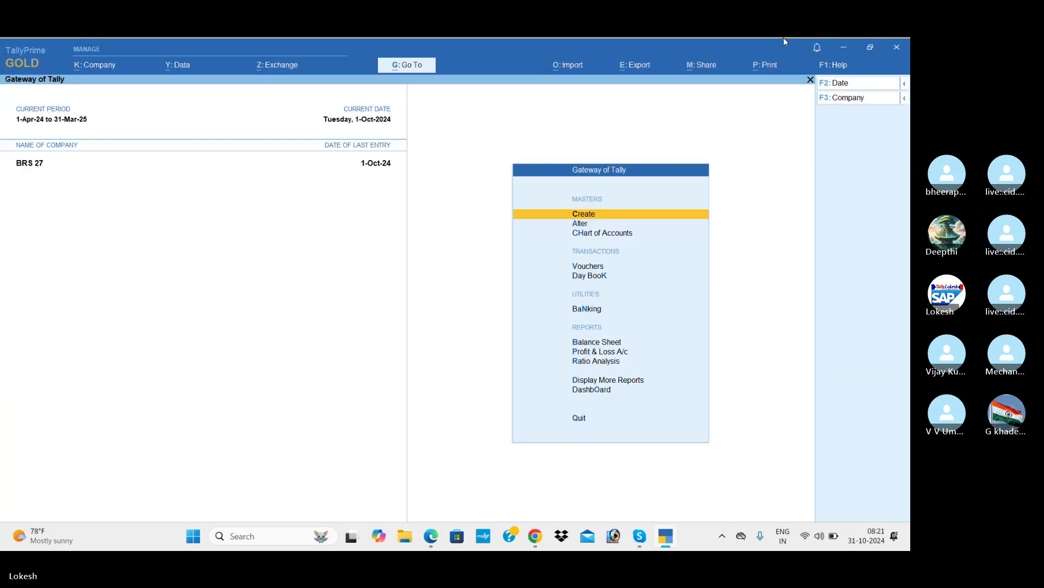
# Step: Start a company data backup and set its destination path to the DATA BACK UP folder on the Desktop
pyautogui.click(184, 65)
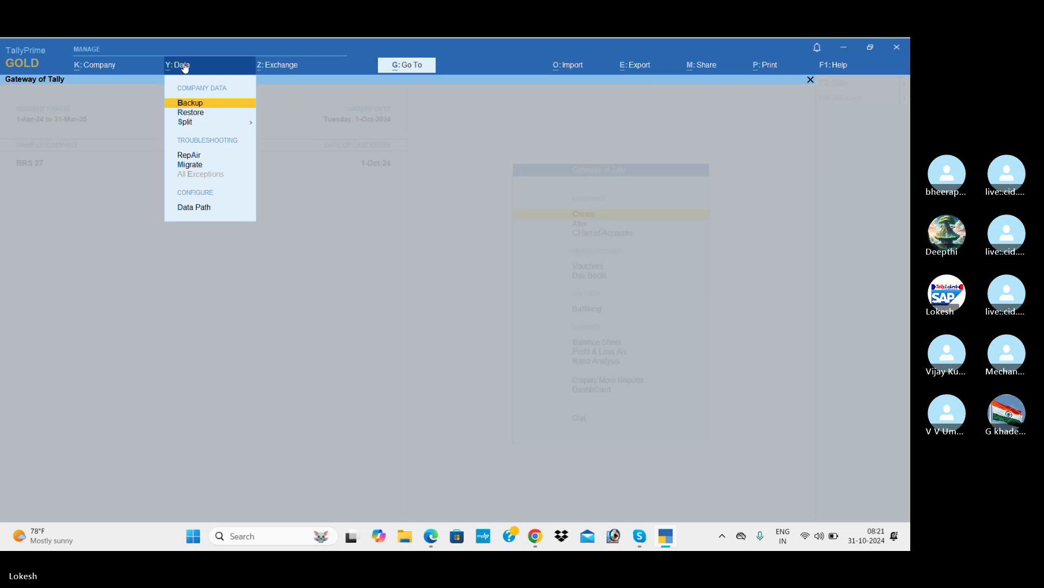
pyautogui.click(201, 104)
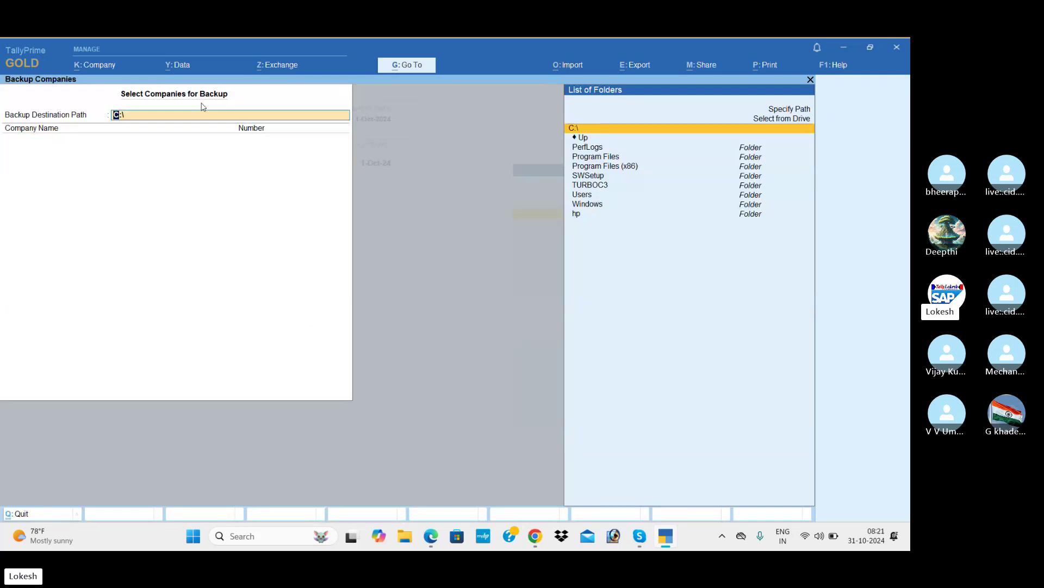
pyautogui.press('Up')
pyautogui.press('Return')
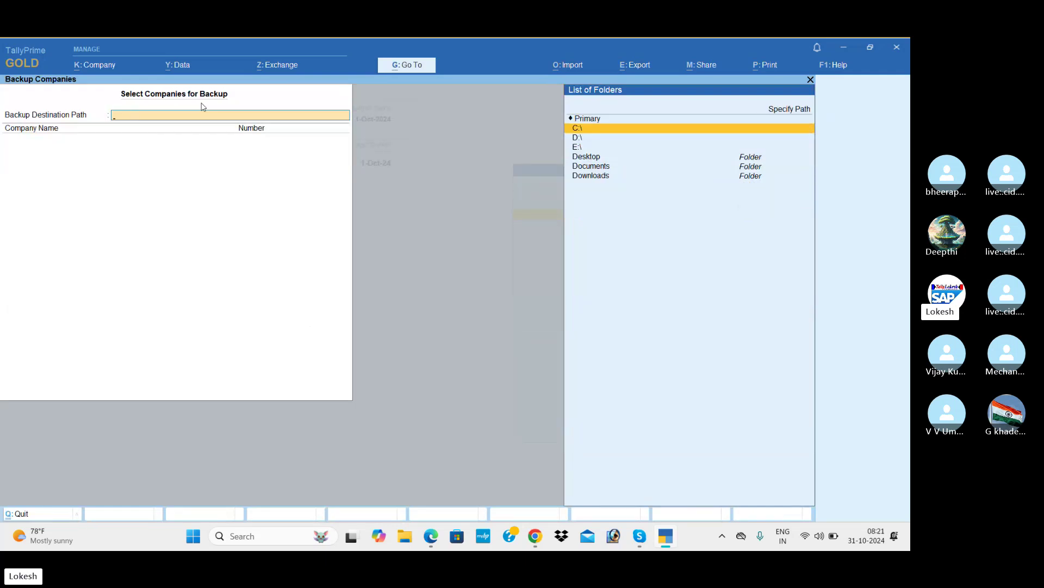
pyautogui.press('Down')
pyautogui.press('Down')
pyautogui.press('Down')
pyautogui.press('Return')
pyautogui.press('Down')
pyautogui.press('Down')
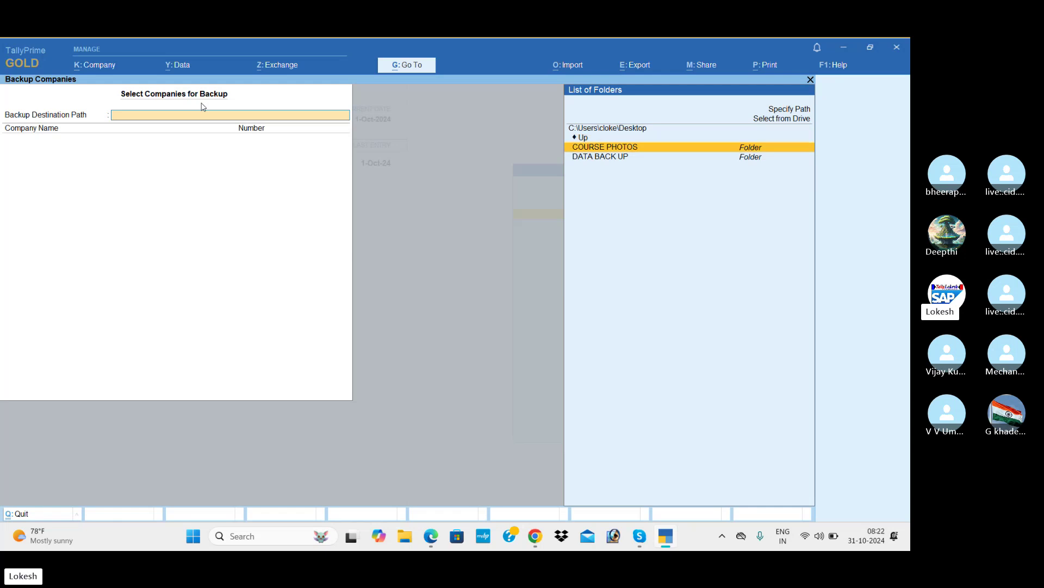
pyautogui.press('Down')
pyautogui.press('Return')
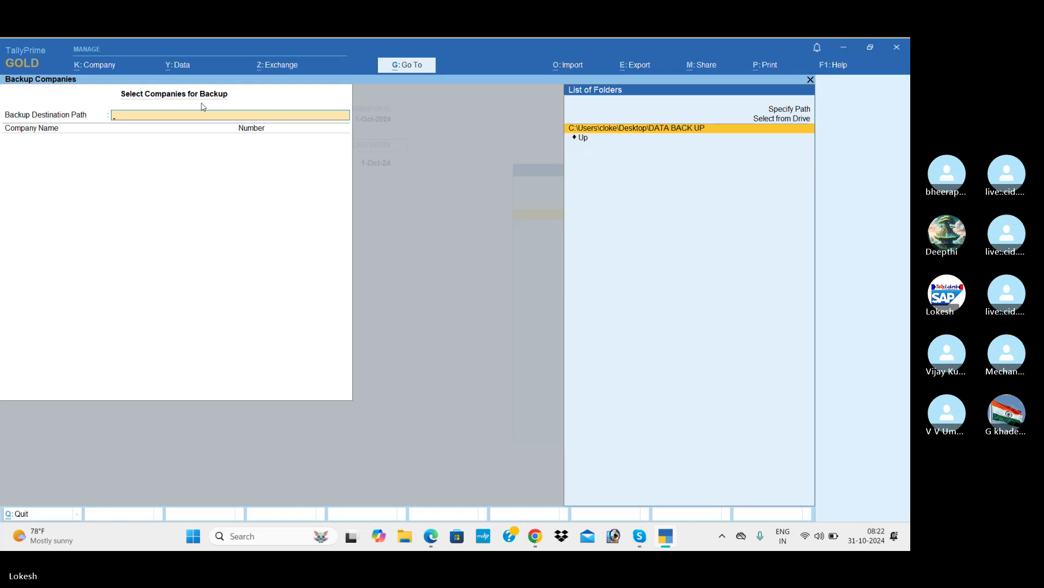
pyautogui.press('Return')
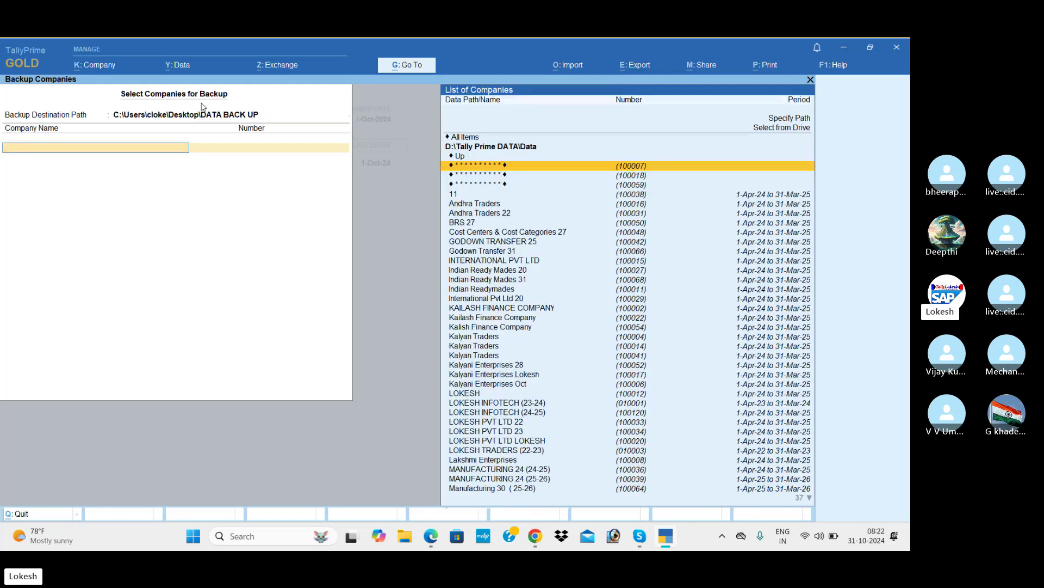
# Step: Add the company BRS 27 to the backup selection
pyautogui.press('Down')
pyautogui.press('Down')
pyautogui.press('Down')
pyautogui.press('Down')
pyautogui.press('Down')
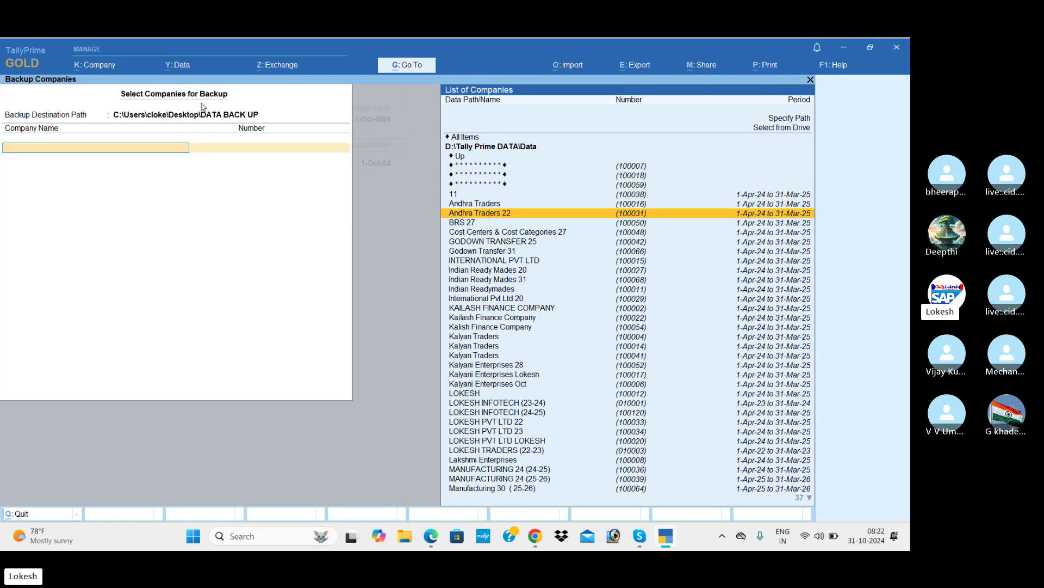
pyautogui.press('Down')
pyautogui.press('Return')
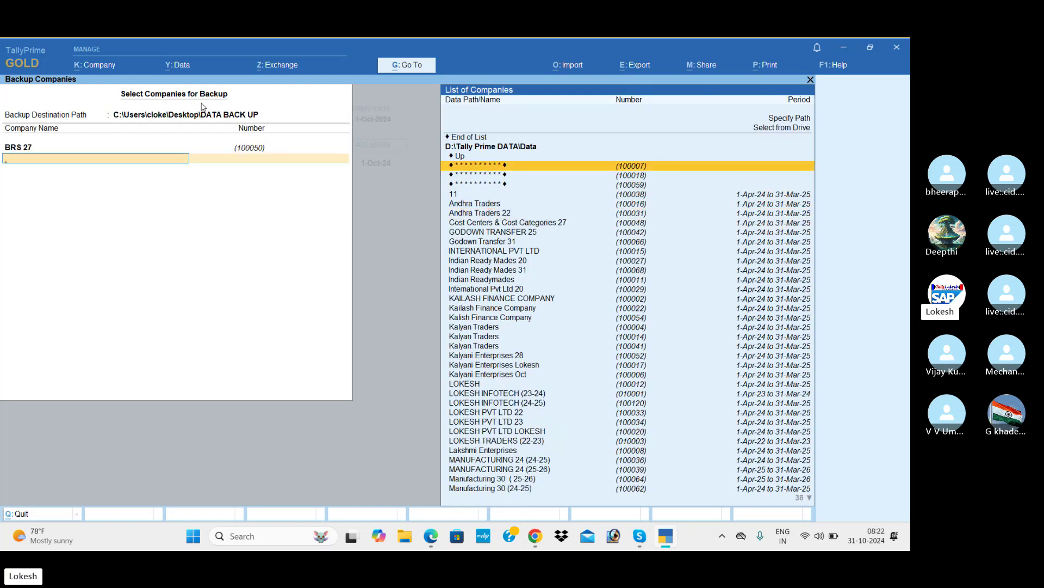
# Step: Add the company Cost Centers & Cost Categories 27 to the backup selection
pyautogui.press('Down')
pyautogui.press('Down')
pyautogui.press('Down')
pyautogui.press('Down')
pyautogui.press('Down')
pyautogui.press('Down')
pyautogui.press('Return')
# Step: Add the company GODOWN TRANSFER 25 to the backup selection
pyautogui.press('Down')
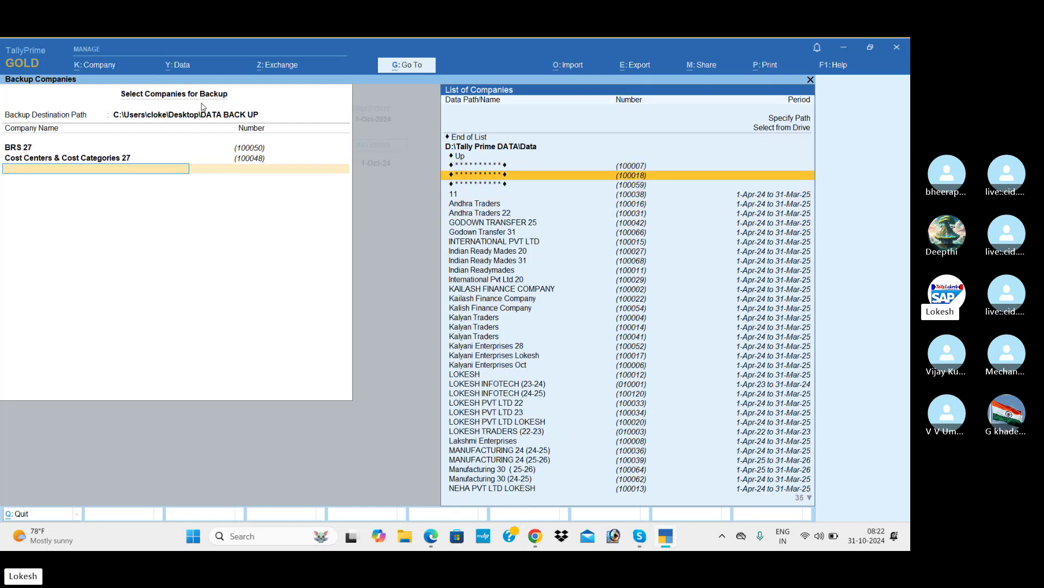
pyautogui.press('Down')
pyautogui.press('Down')
pyautogui.press('Down')
pyautogui.press('Down')
pyautogui.press('Down')
pyautogui.press('Return')
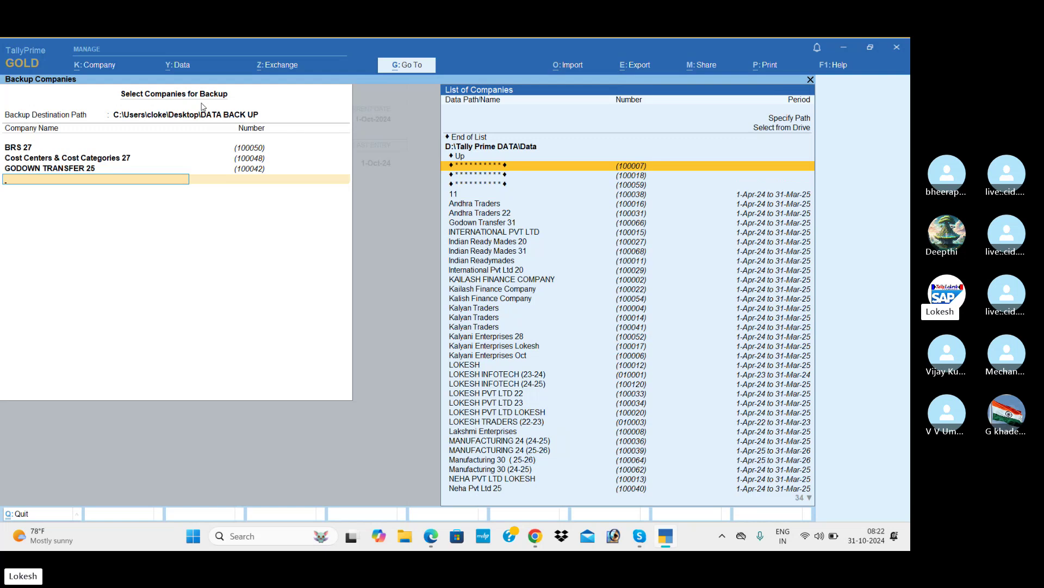
# Step: End the list of companies and accept the backup
pyautogui.press('Up')
pyautogui.press('Up')
pyautogui.press('Up')
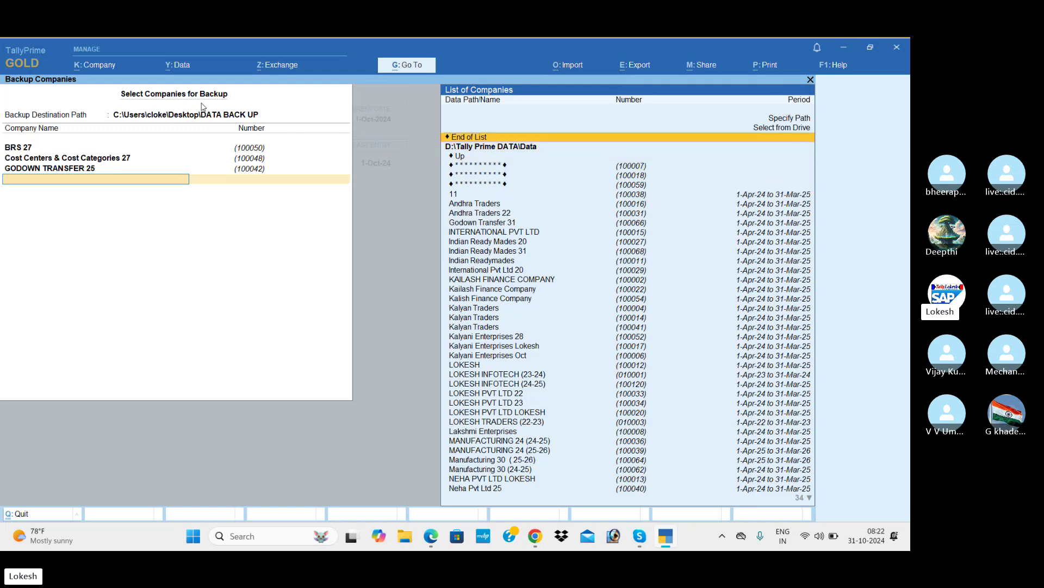
pyautogui.press('Return')
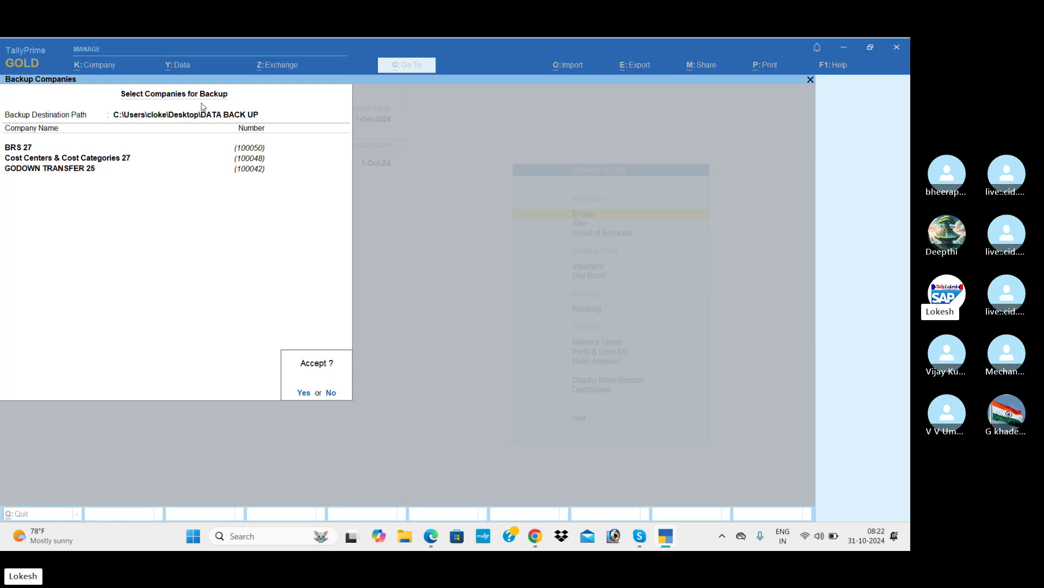
pyautogui.press('Return')
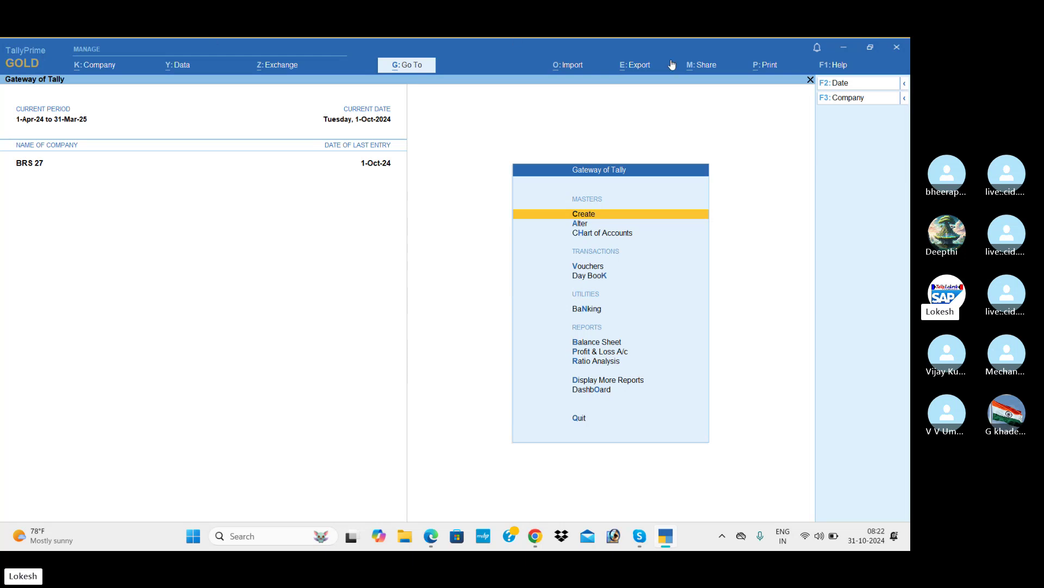
# Step: Minimize TallyPrime, open the DATA BACK UP folder on the desktop and check the backup files in it
pyautogui.click(845, 47)
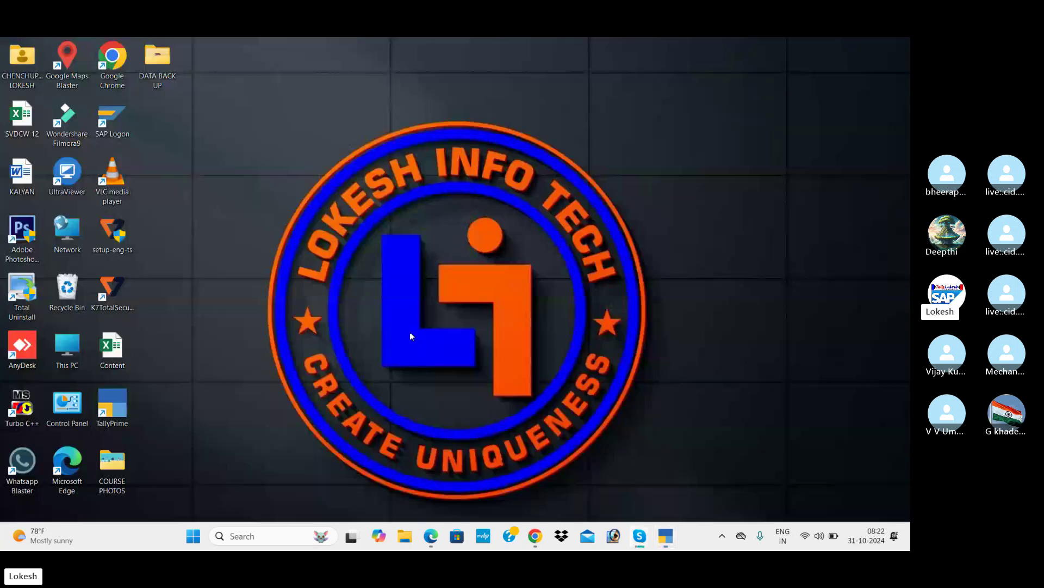
pyautogui.doubleClick(168, 67)
pyautogui.click(180, 148)
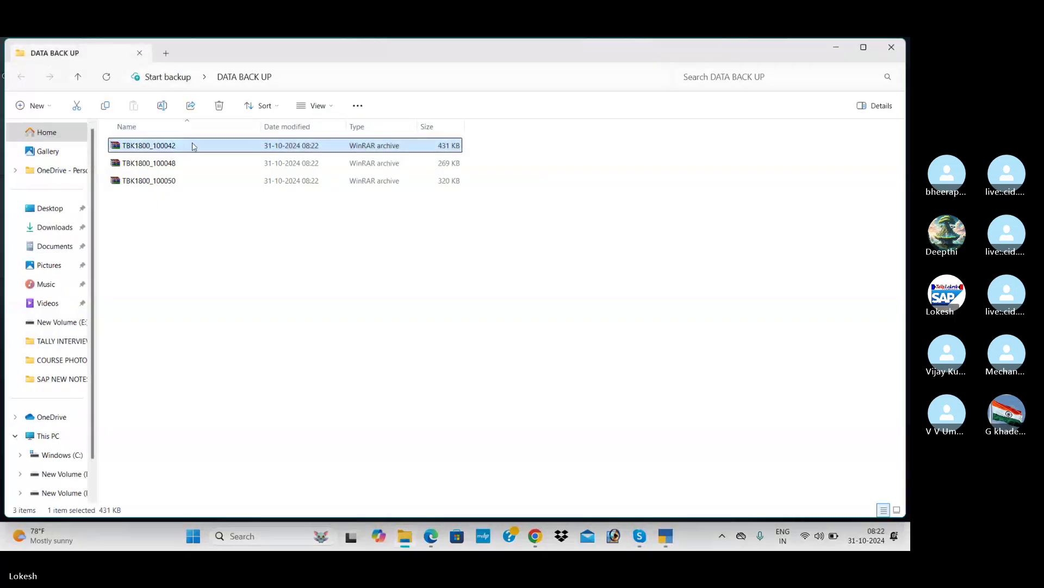
pyautogui.click(303, 163)
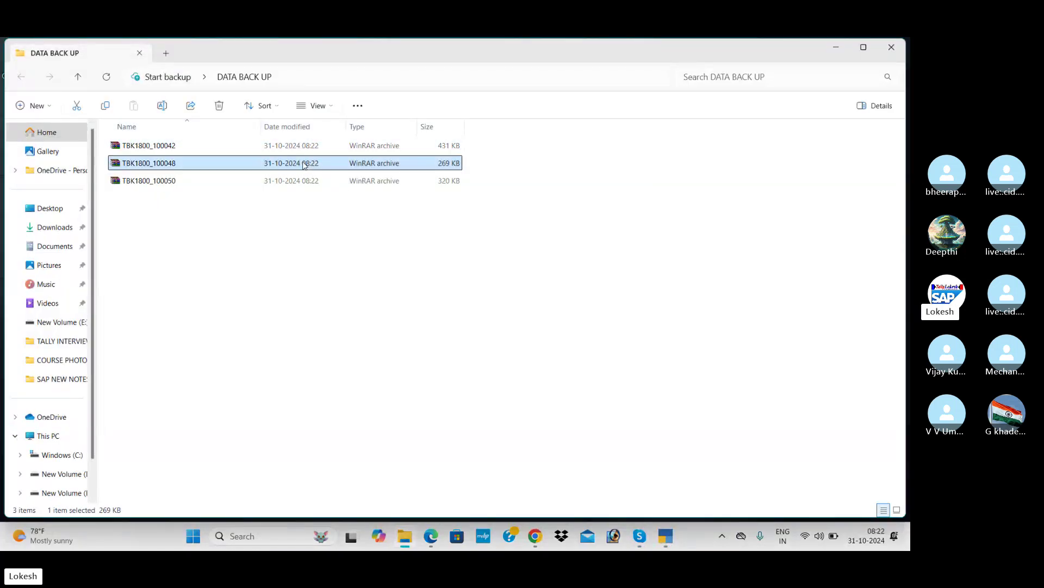
pyautogui.click(311, 180)
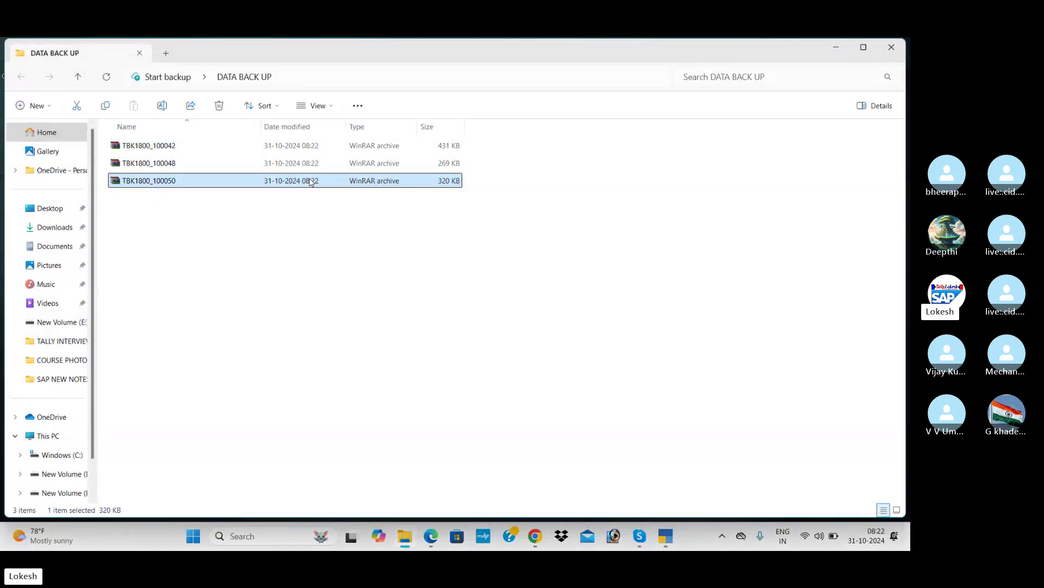
pyautogui.click(449, 213)
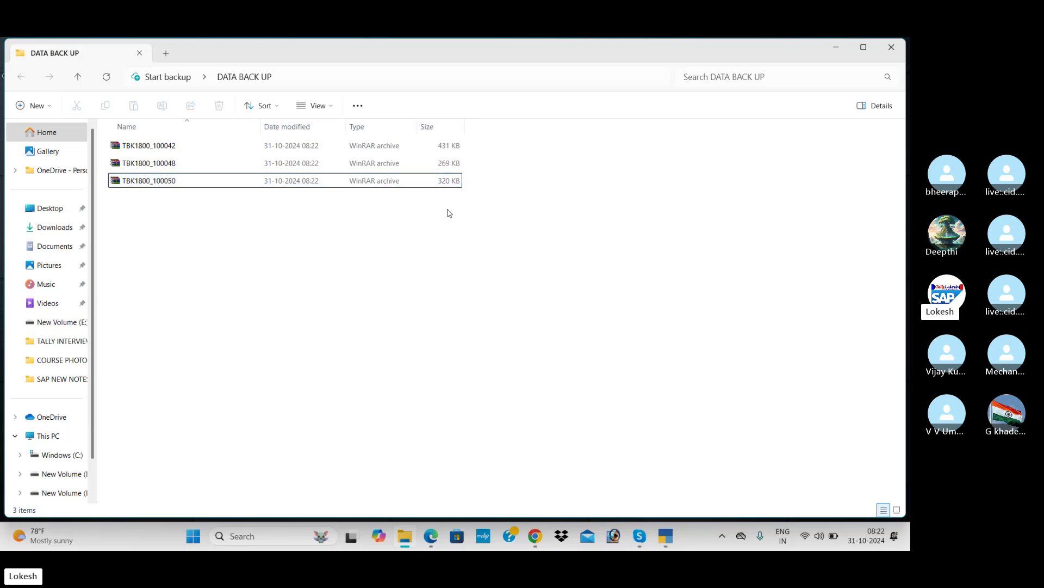
# Step: Close the DATA BACK UP folder window, return to TallyPrime and delete the company BRS 27
pyautogui.click(896, 53)
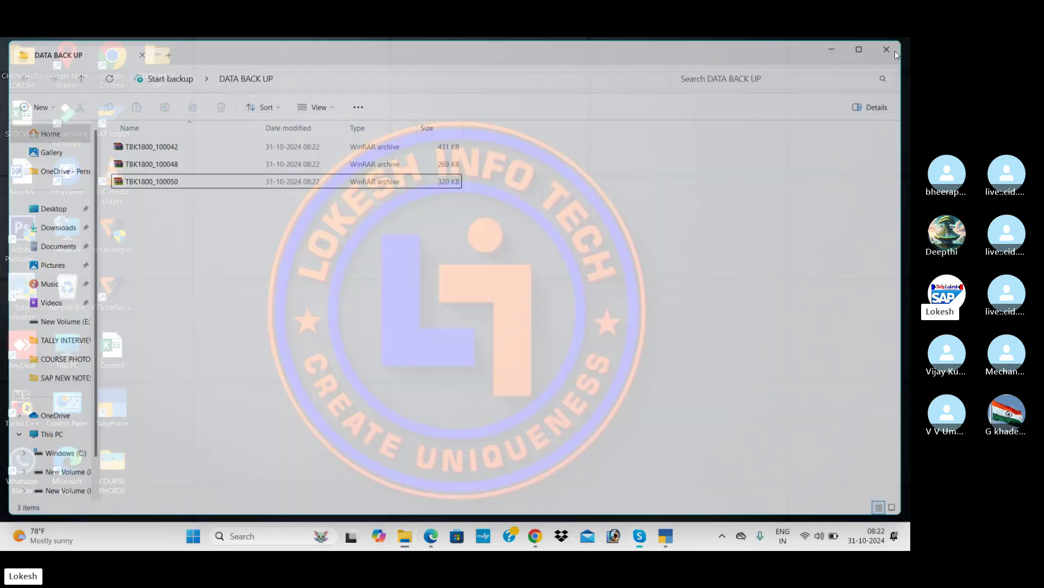
pyautogui.click(667, 535)
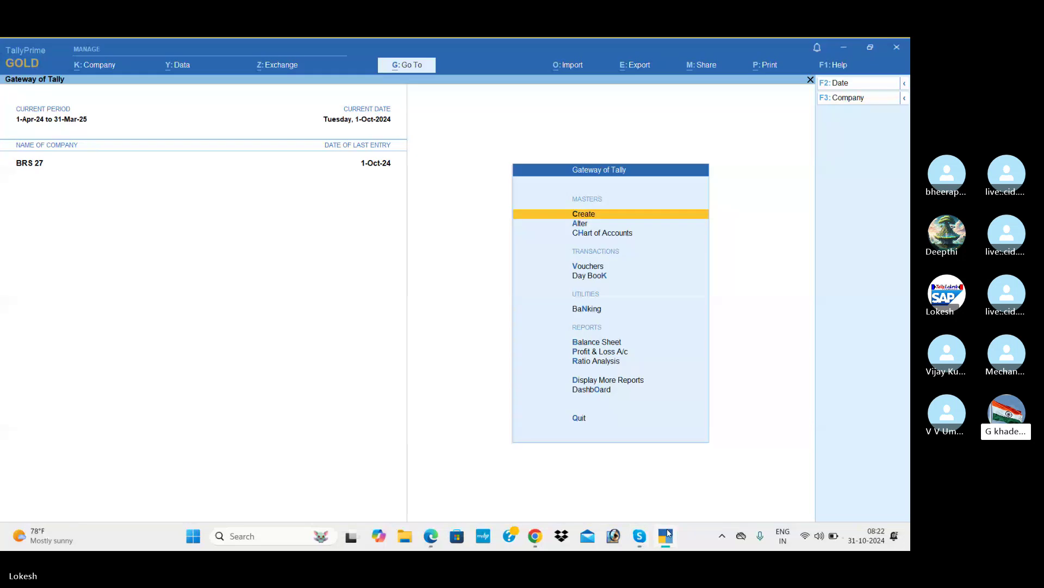
pyautogui.click(110, 65)
pyautogui.press('Down')
pyautogui.press('Return')
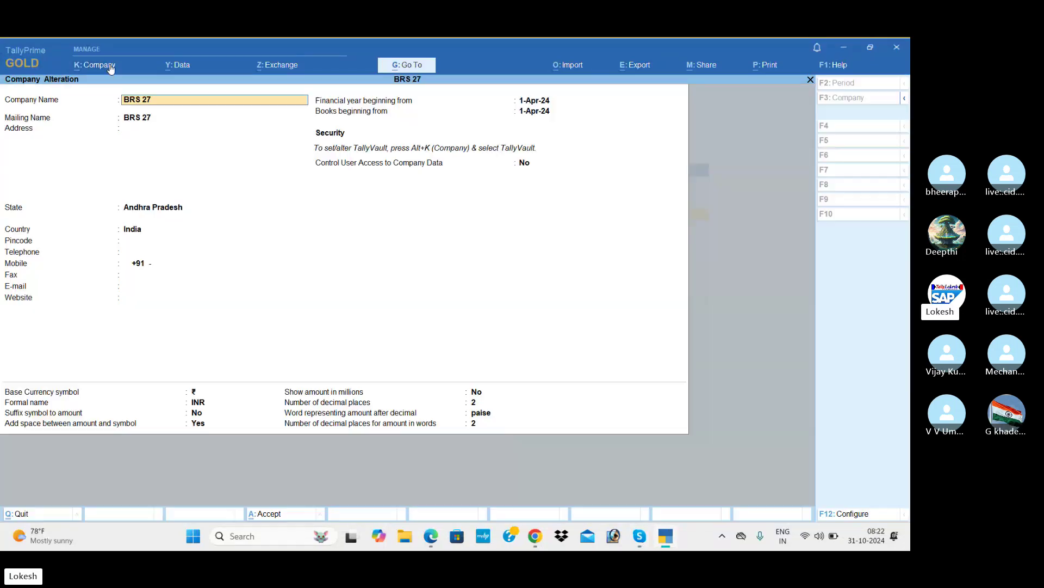
pyautogui.hotkey('alt', 'd')
pyautogui.press('Return')
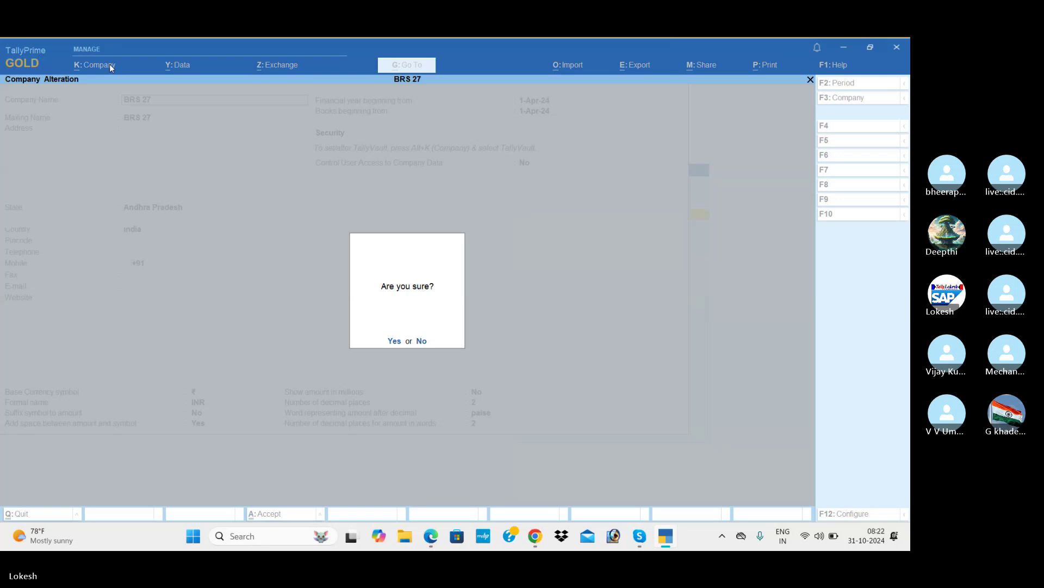
pyautogui.press('Return')
# Step: Load the company Cost Centers & Cost Categories 27 from the list of companies
pyautogui.press('Down')
pyautogui.press('Down')
pyautogui.press('Down')
pyautogui.press('Down')
pyautogui.press('Down')
pyautogui.press('Down')
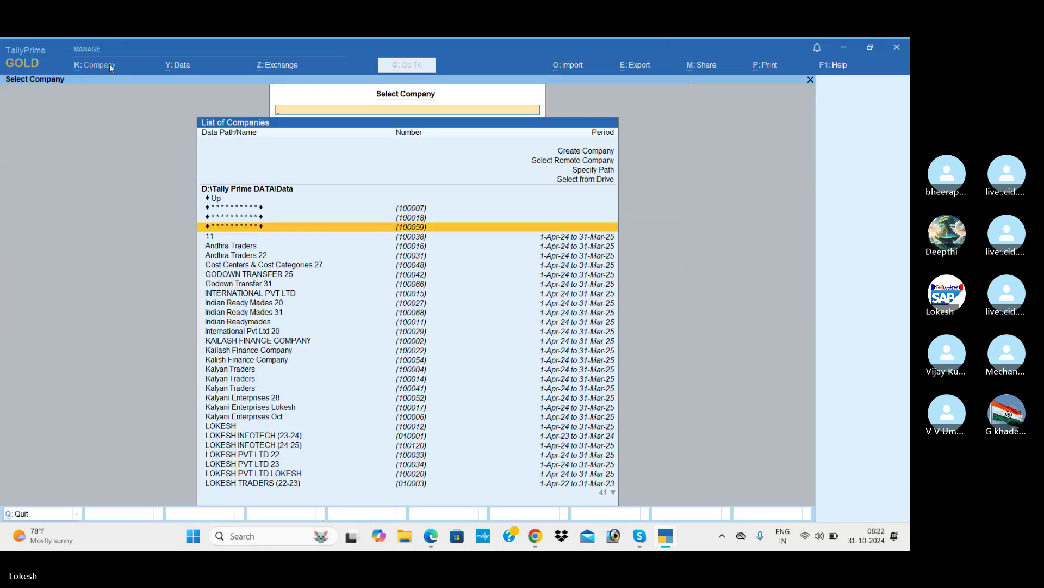
pyautogui.press('Return')
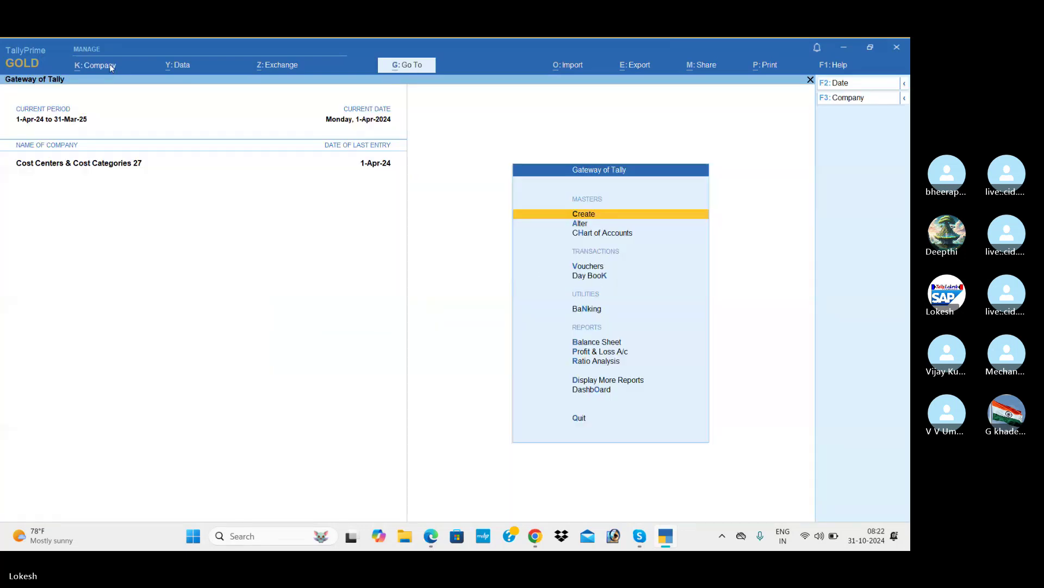
# Step: Delete the company Cost Centers & Cost Categories 27 and confirm the deletion
pyautogui.click(110, 64)
pyautogui.press('Down')
pyautogui.press('Return')
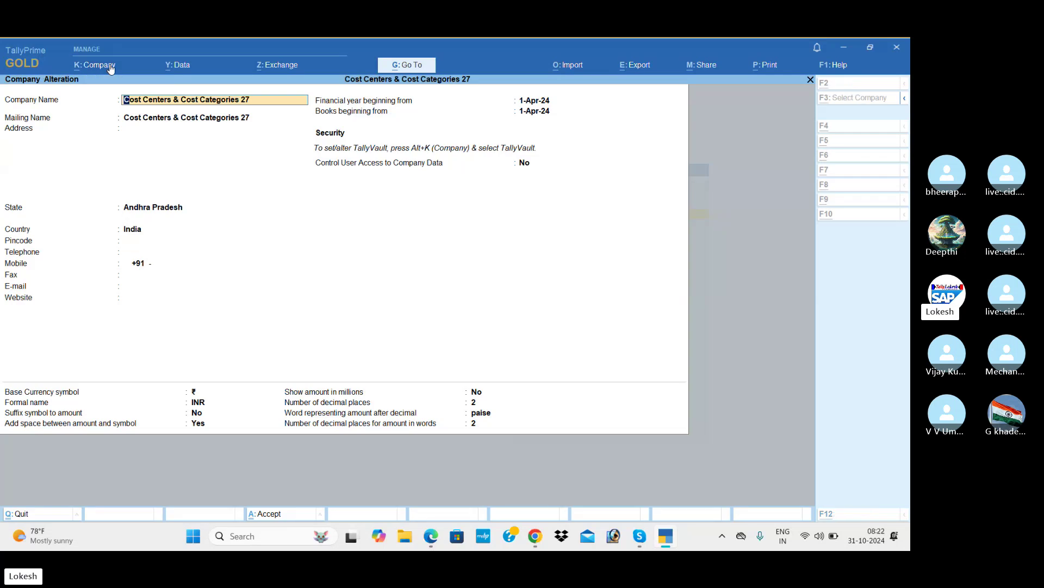
pyautogui.hotkey('alt', 'd')
pyautogui.press('Return')
pyautogui.press('Return')
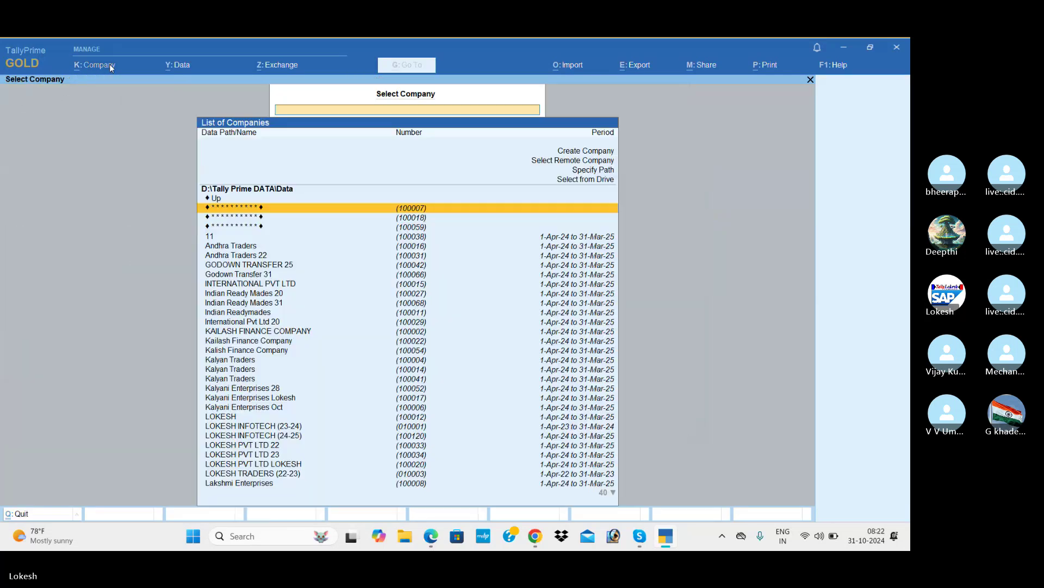
# Step: Load the company GODOWN TRANSFER 25 from the list of companies
pyautogui.press('Down')
pyautogui.press('Down')
pyautogui.press('Down')
pyautogui.press('Down')
pyautogui.press('Down')
pyautogui.press('Down')
pyautogui.press('Return')
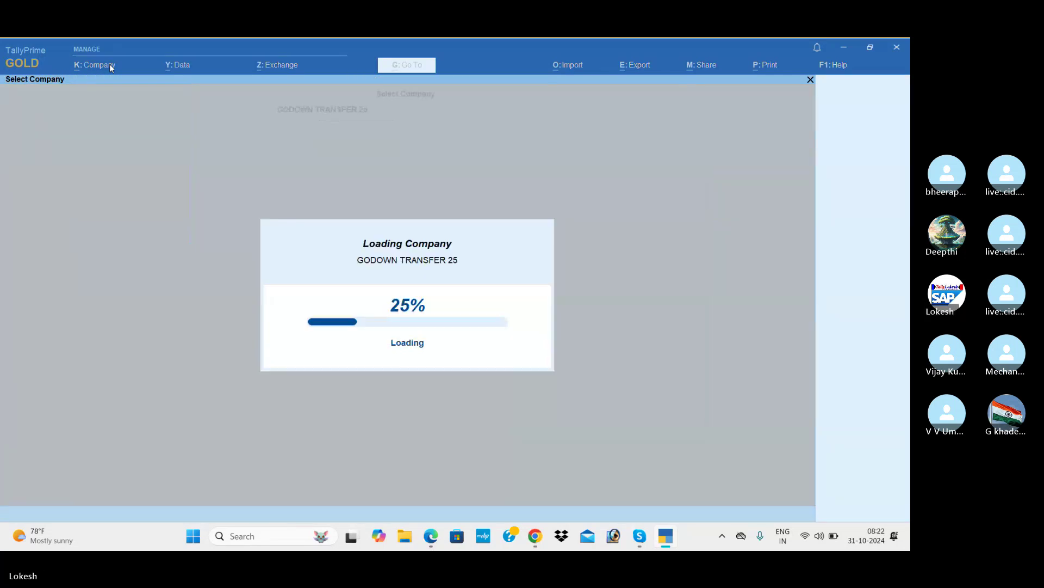
# Step: Delete the company GODOWN TRANSFER 25 and confirm the deletion
pyautogui.click(109, 64)
pyautogui.press('Down')
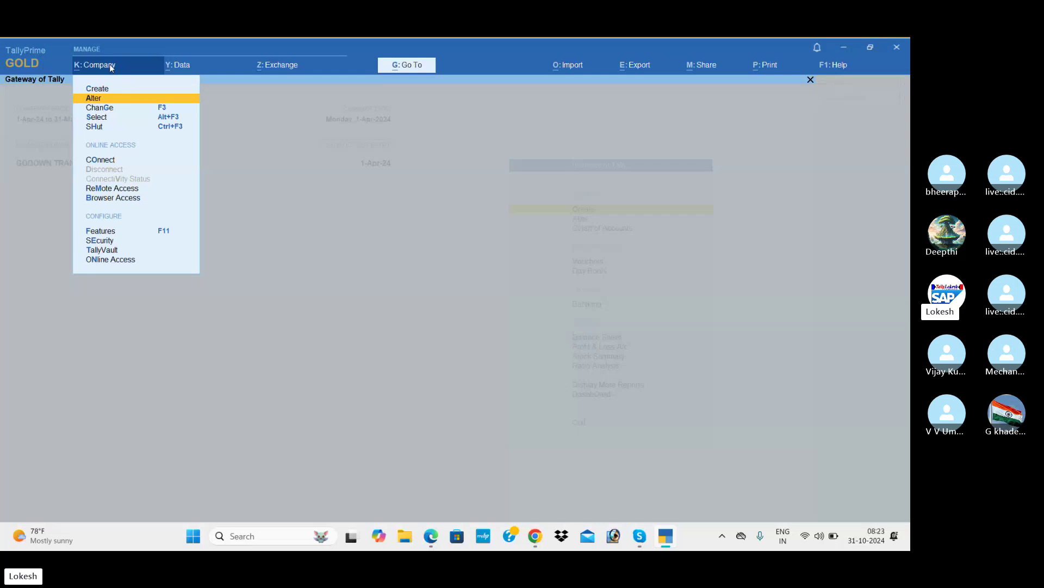
pyautogui.press('Return')
pyautogui.hotkey('alt', 'd')
pyautogui.press('Return')
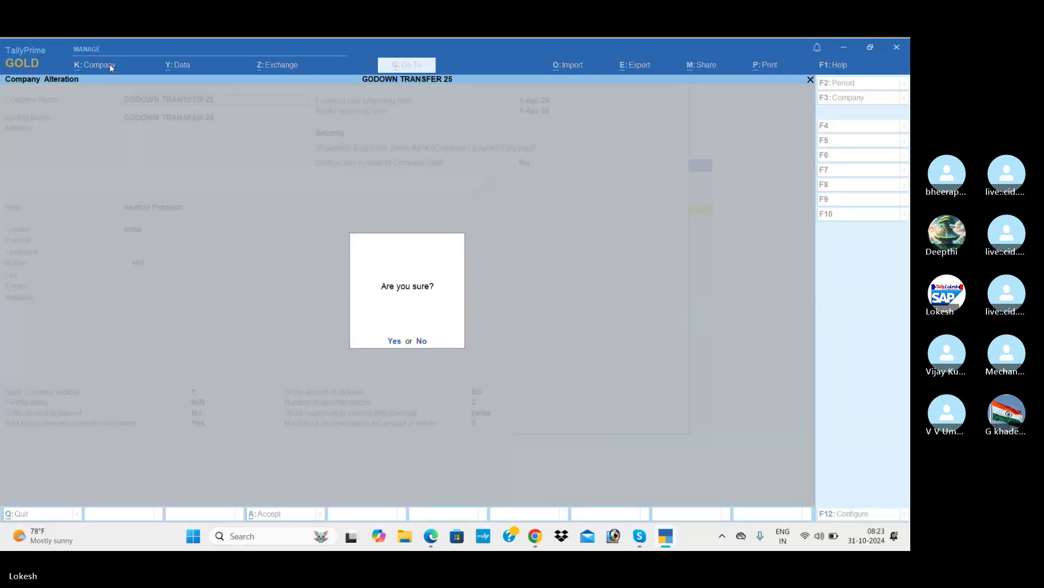
pyautogui.press('Return')
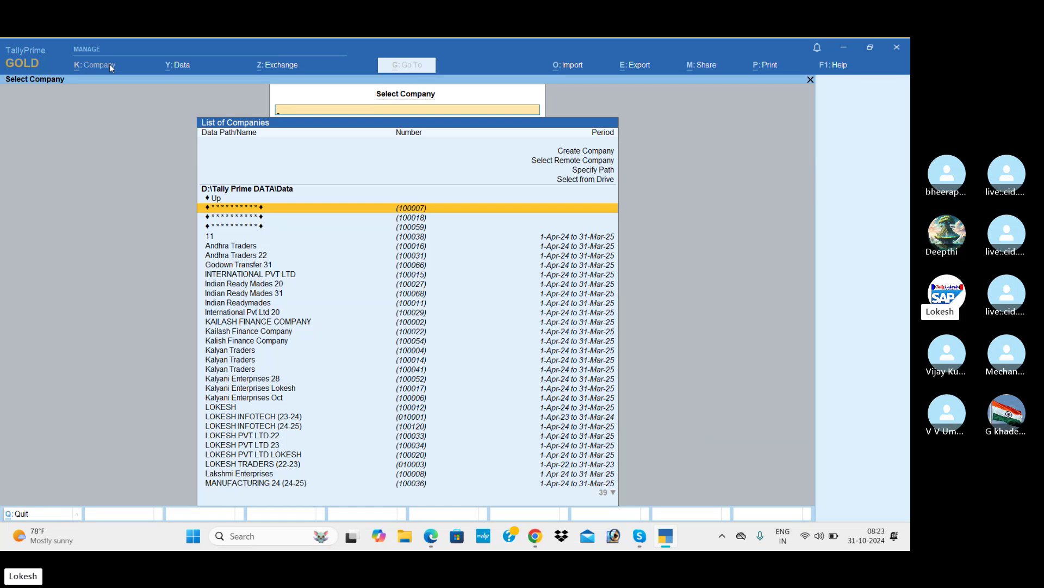
# Step: Load the company INTERNATIONAL PVT LTD from the list of companies
pyautogui.press('Down')
pyautogui.press('Down')
pyautogui.press('Down')
pyautogui.press('Down')
pyautogui.press('Down')
pyautogui.press('Down')
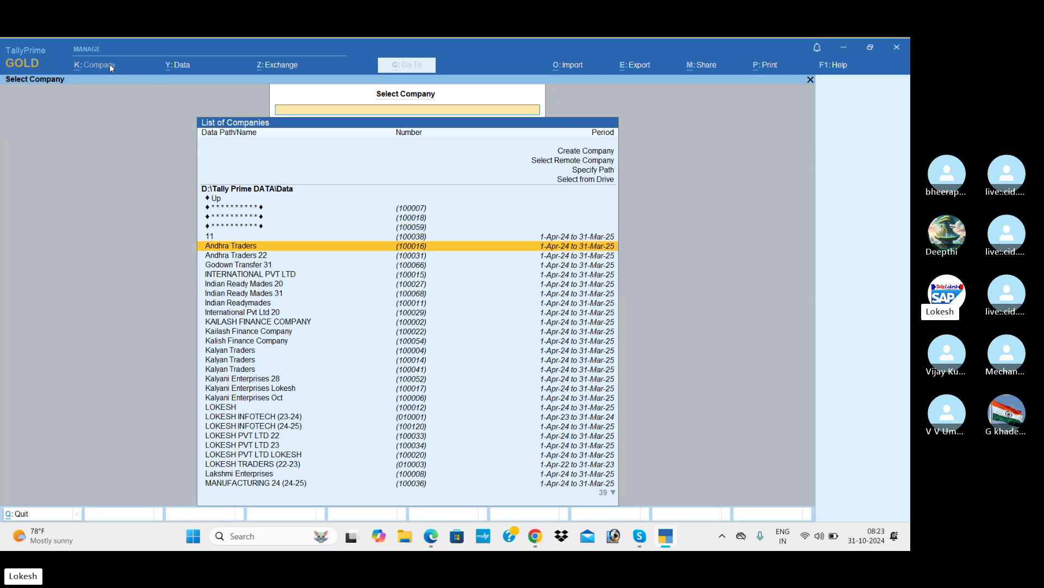
pyautogui.press('Down')
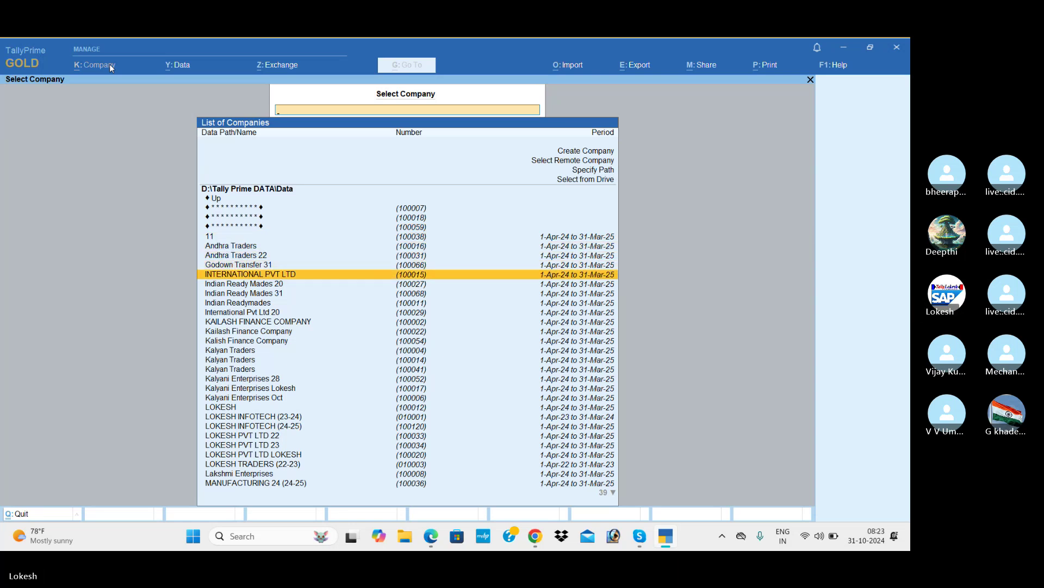
pyautogui.press('Return')
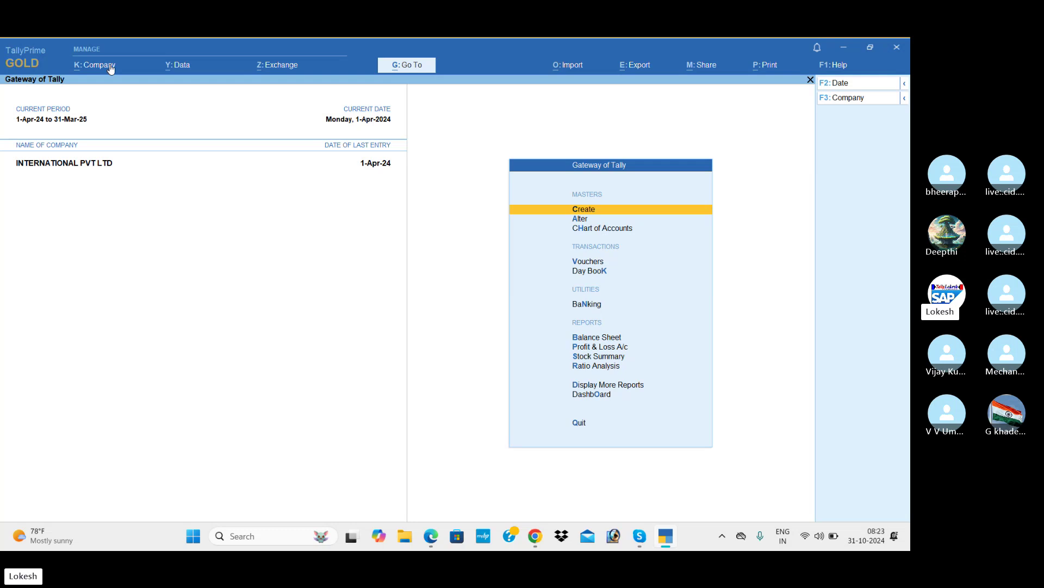
# Step: Start restoring company data and choose the DATA BACK UP folder on the desktop as the backup source
pyautogui.click(187, 66)
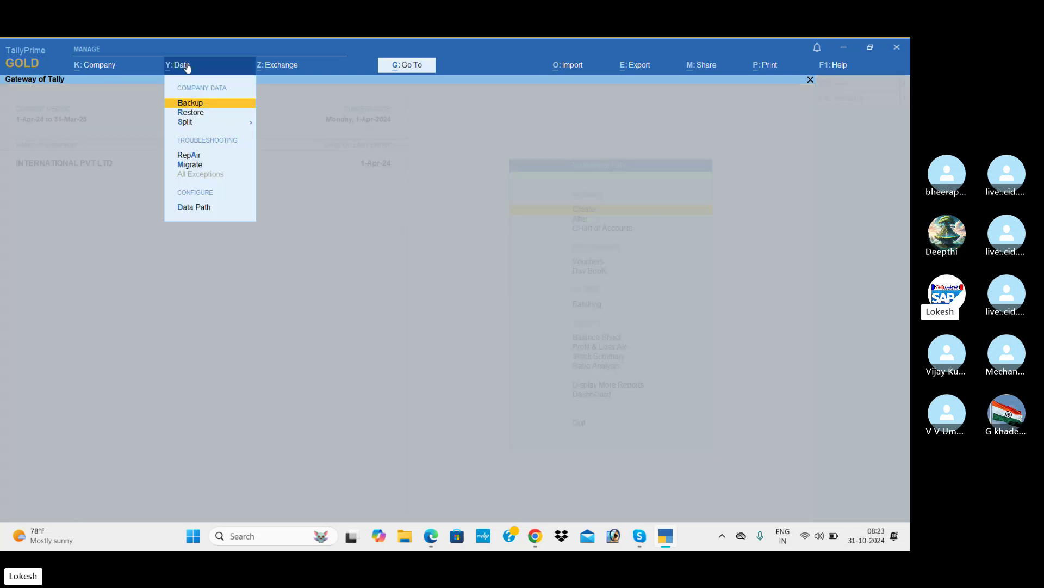
pyautogui.press('Down')
pyautogui.press('Return')
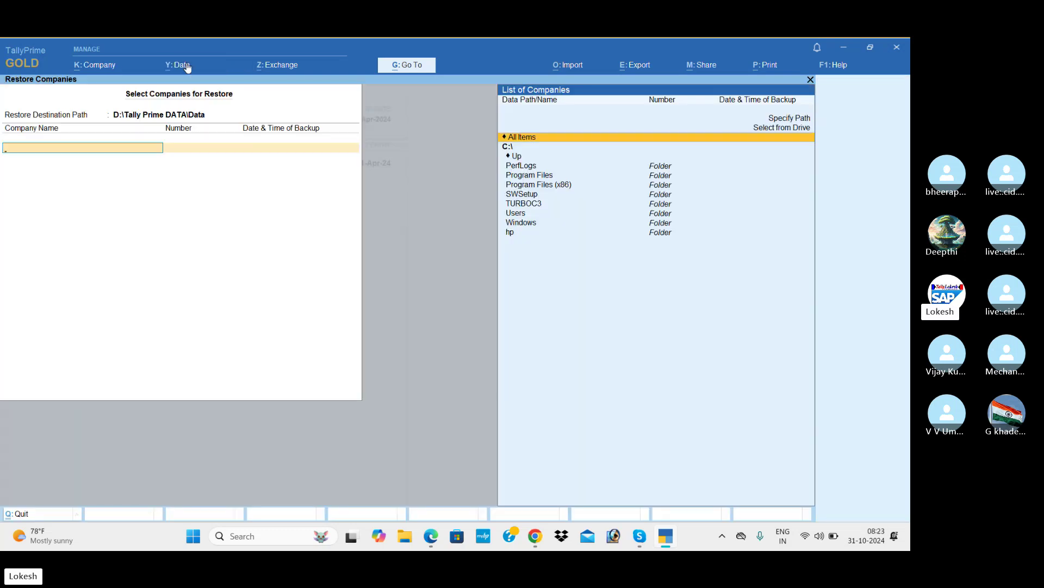
pyautogui.press('Up')
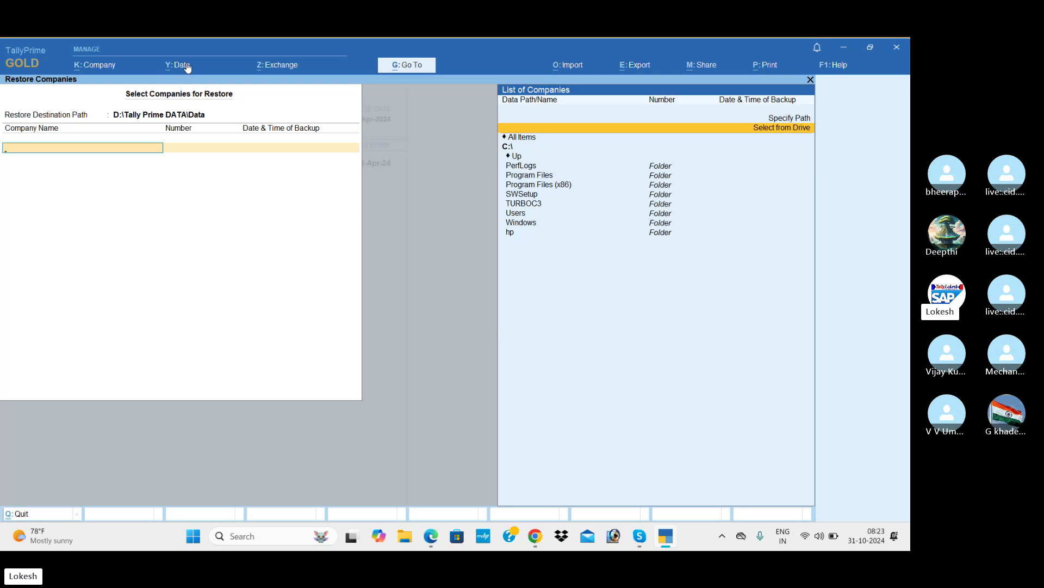
pyautogui.press('Return')
pyautogui.press('Down')
pyautogui.press('Down')
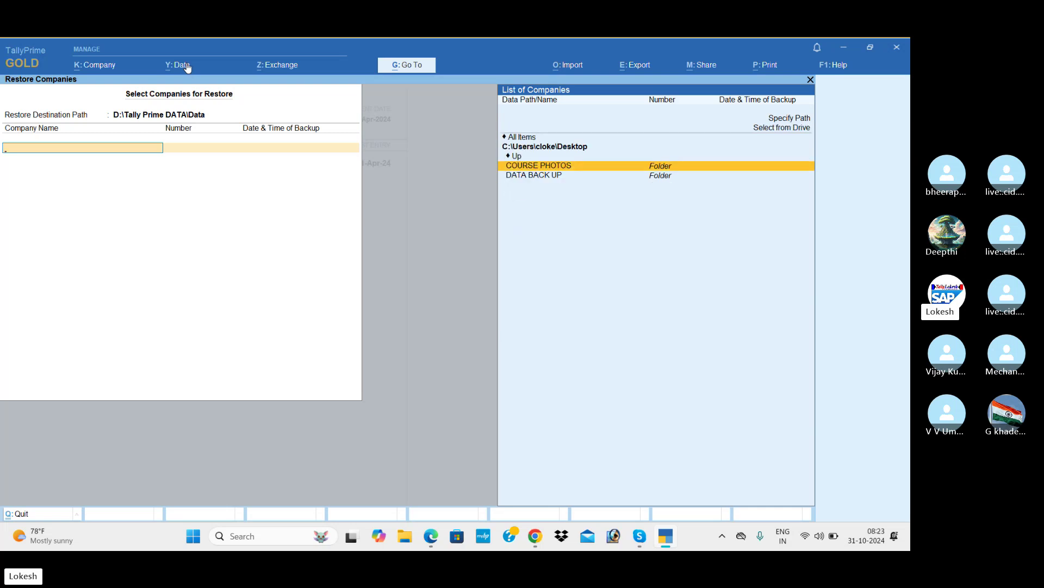
pyautogui.press('Down')
pyautogui.press('Return')
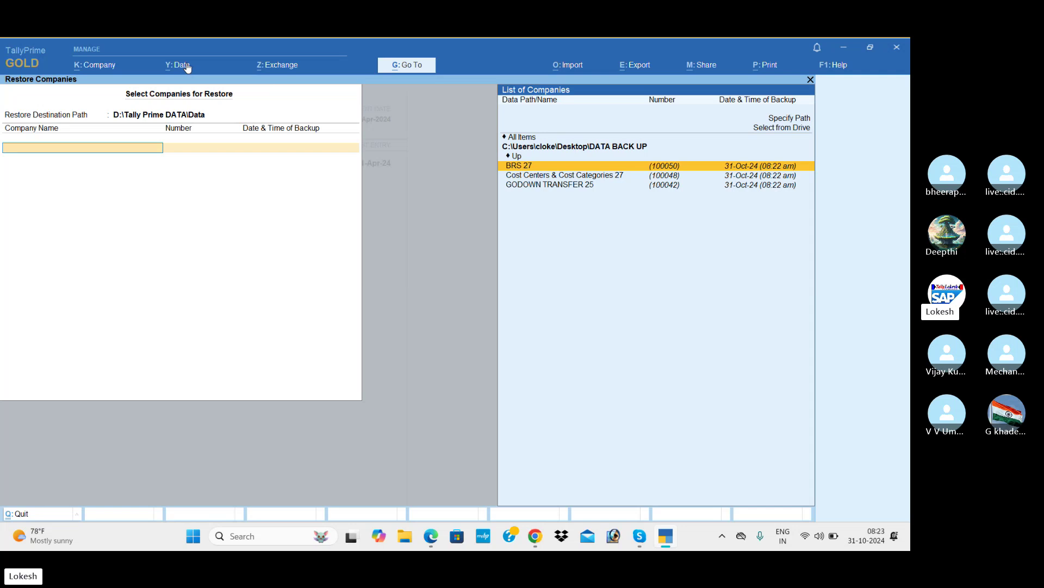
# Step: Select BRS 27, Cost Centers & Cost Categories 27 and GODOWN TRANSFER 25 for restore and accept the restore
pyautogui.press('Return')
pyautogui.press('Return')
pyautogui.press('Return')
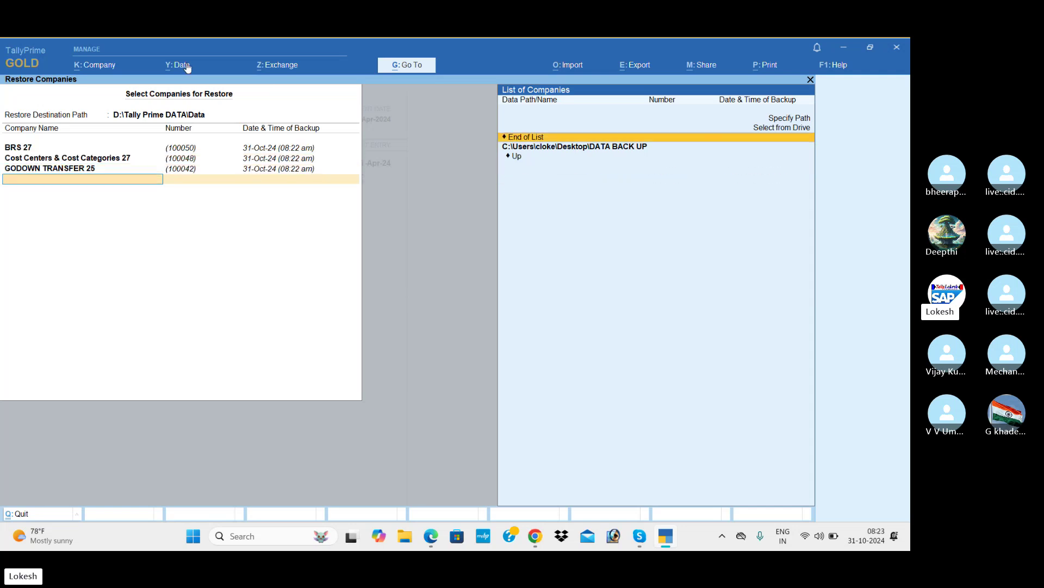
pyautogui.press('Return')
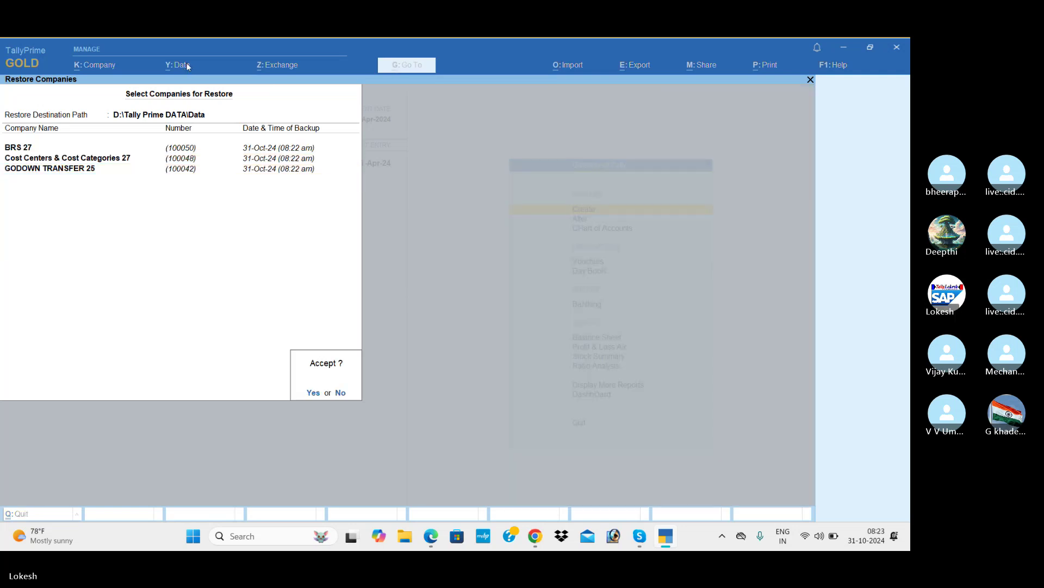
pyautogui.press('Return')
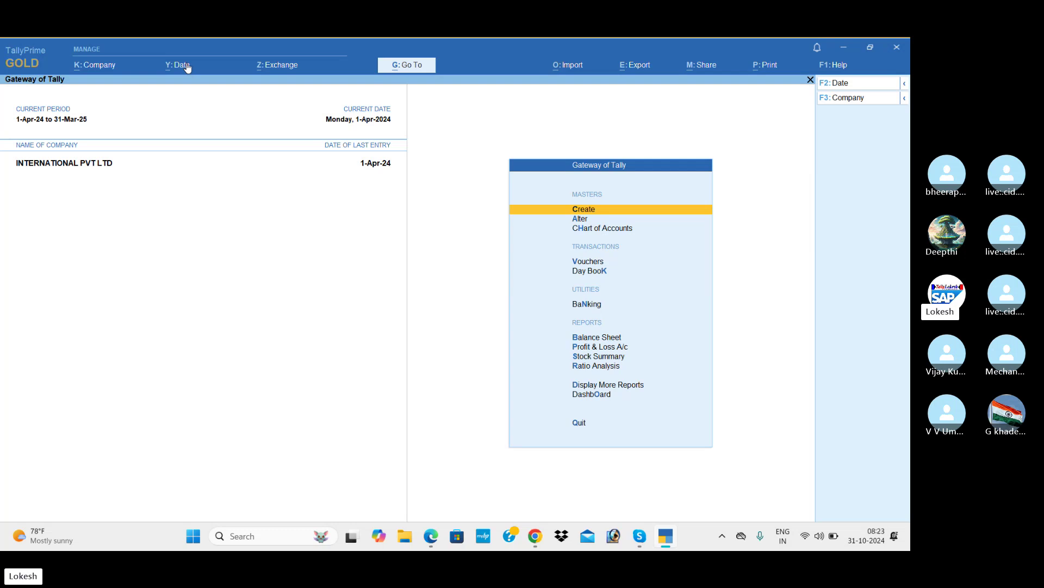
# Step: Shut the company INTERNATIONAL PVT LTD and confirm
pyautogui.click(861, 98)
pyautogui.press('Return')
pyautogui.press('Return')
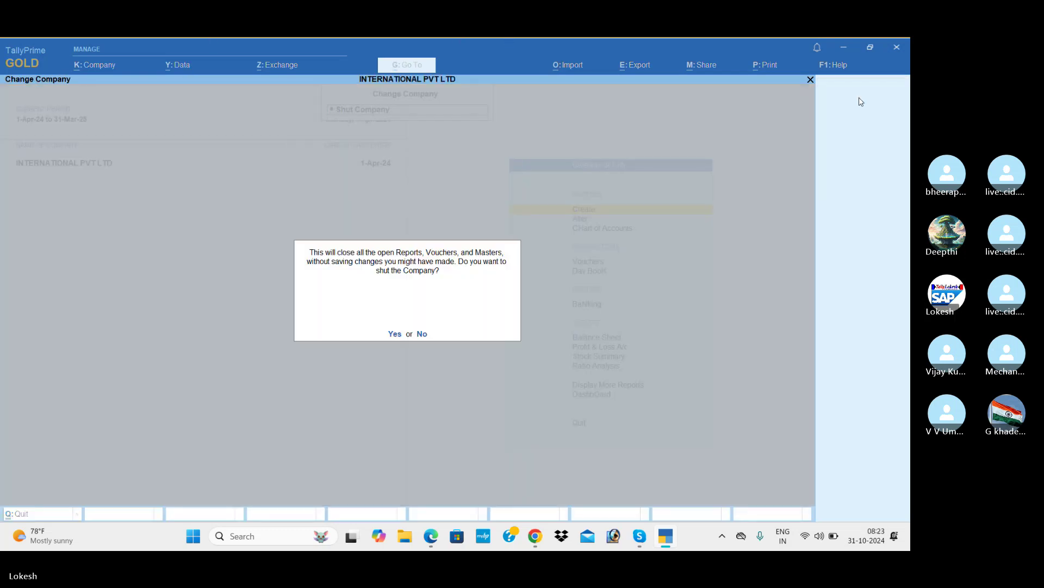
pyautogui.press('Return')
# Step: Check the list of companies for BRS 27, Cost Centers & Cost Categories 27 and GODOWN TRANSFER 25
pyautogui.press('Down')
pyautogui.press('Down')
pyautogui.press('Down')
pyautogui.press('Down')
pyautogui.press('Down')
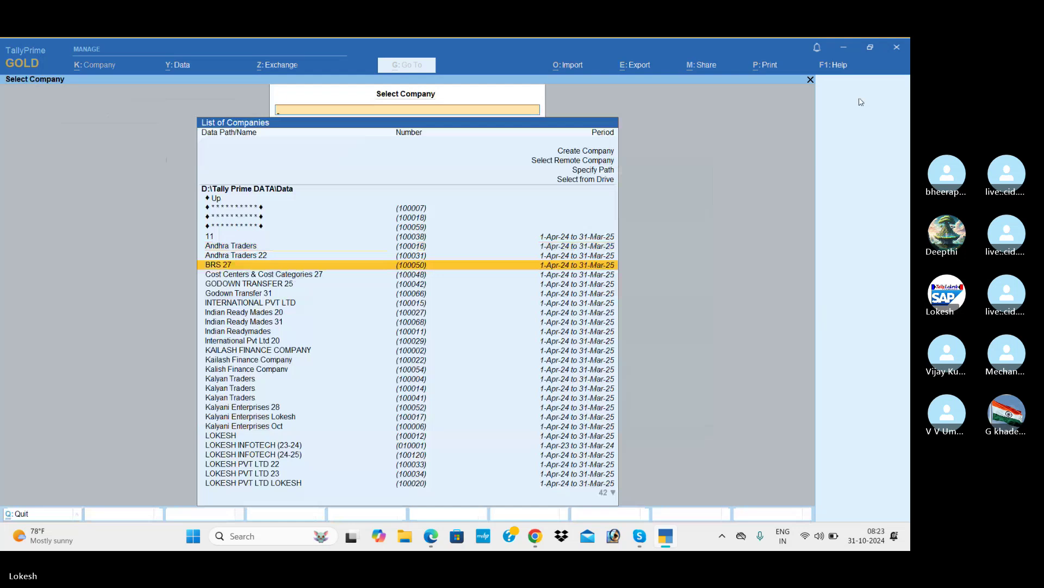
pyautogui.press('Down')
pyautogui.press('Down')
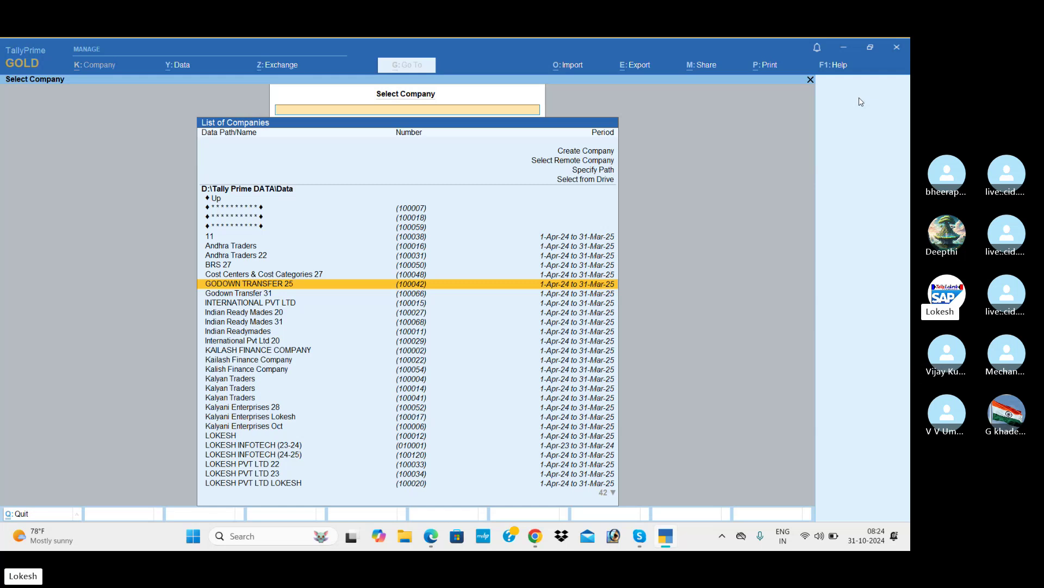
# Step: Switch from TallyPrime to the Skype meeting window
pyautogui.hotkey('alt', 'Tab')
pyautogui.hotkey('alt', 'Tab')
pyautogui.hotkey('alt', 'Tab')
pyautogui.hotkey('alt', 'Tab')
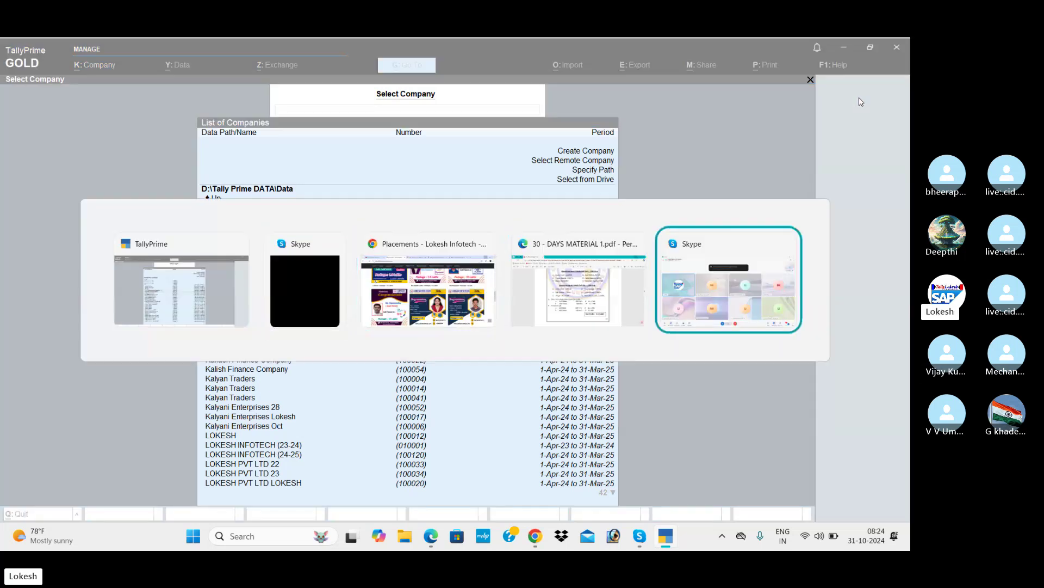